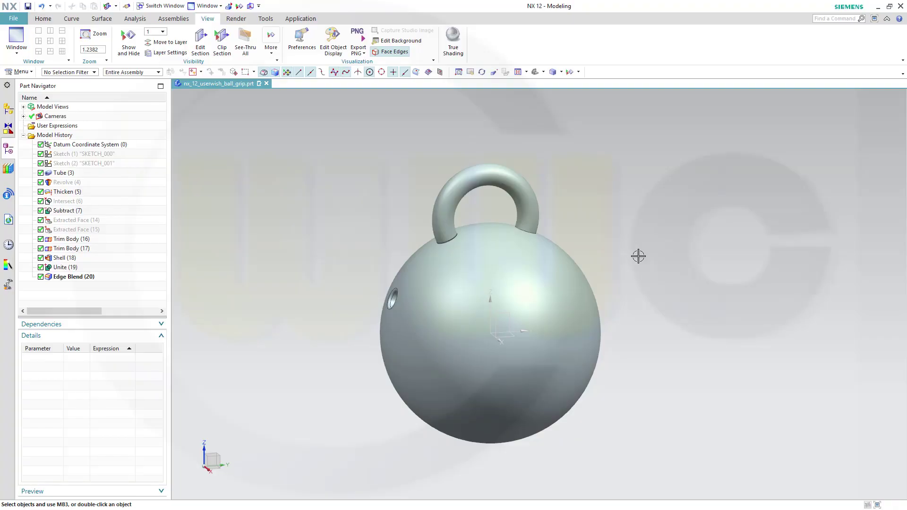
Orbit and zoom the ball grip to view it from other angles, turning the handle edge-on.
mouse_move(643, 257)
middle_down()
mouse_move(634, 217)
mouse_move(652, 246)
middle_up()
scroll(379, 190, up, 2)
scroll(348, 190, down, 2)
mouse_move(377, 197)
middle_down()
mouse_move(430, 185)
mouse_move(416, 186)
mouse_move(440, 192)
mouse_move(439, 205)
mouse_move(407, 162)
mouse_move(401, 187)
mouse_move(379, 198)
mouse_move(350, 184)
mouse_move(392, 194)
middle_up()
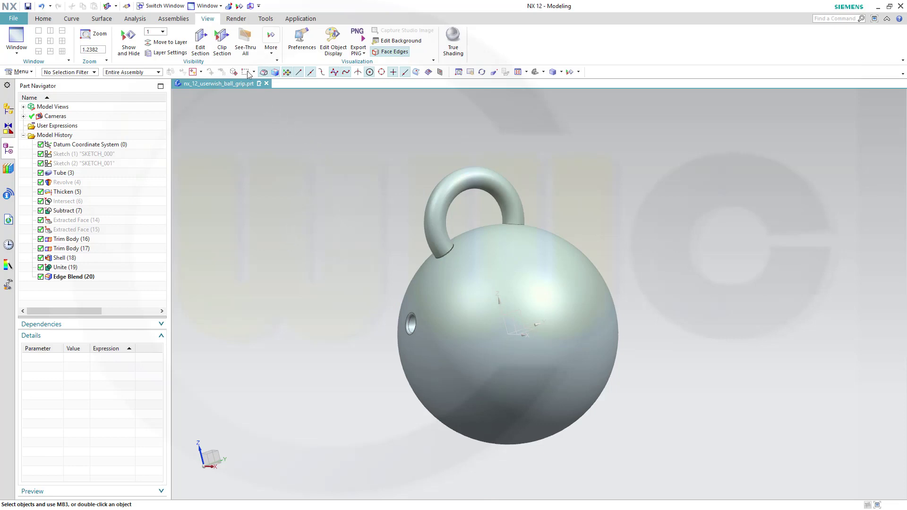
Clip the model in section and orbit around it to inspect the hollow hemisphere.
click(222, 42)
middle_drag(644, 248, 592, 243)
scroll(588, 241, up, 2)
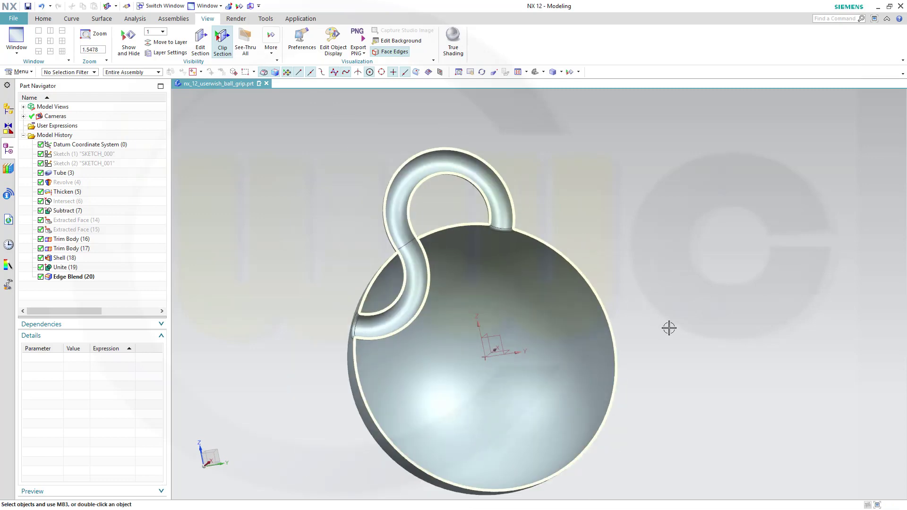
middle_drag(669, 329, 636, 323)
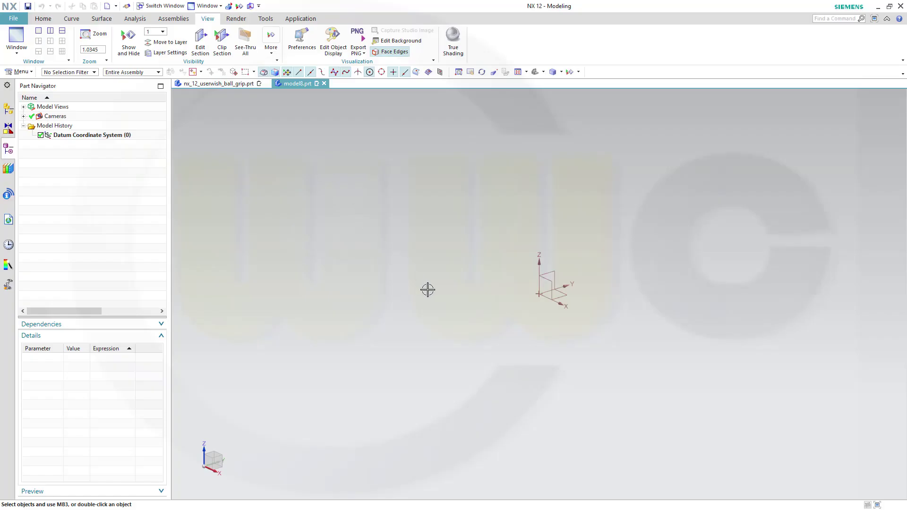
Create a new sketch on the datum XY plane of model8.prt.
middle_drag(428, 290, 410, 284)
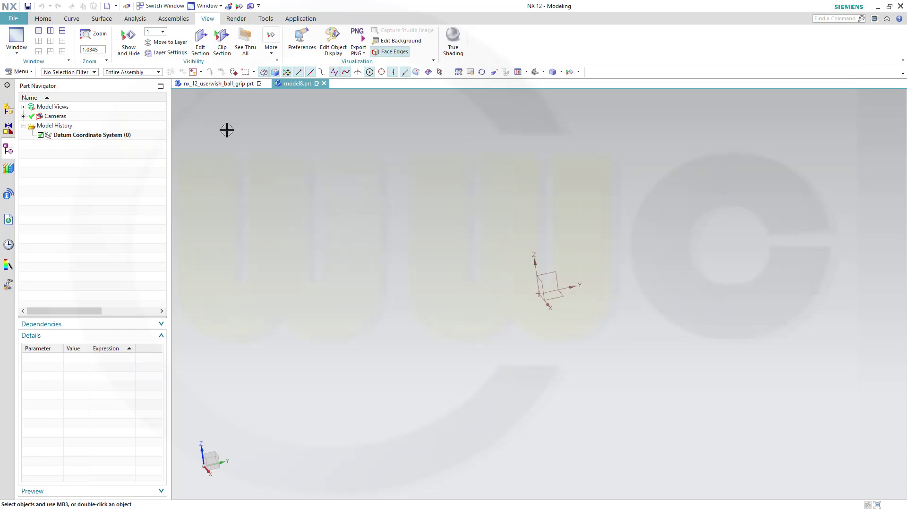
click(39, 23)
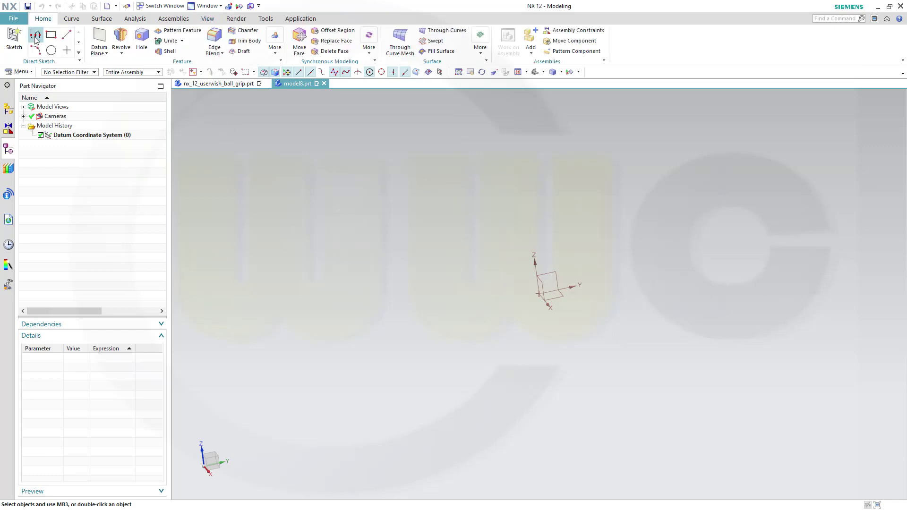
click(14, 37)
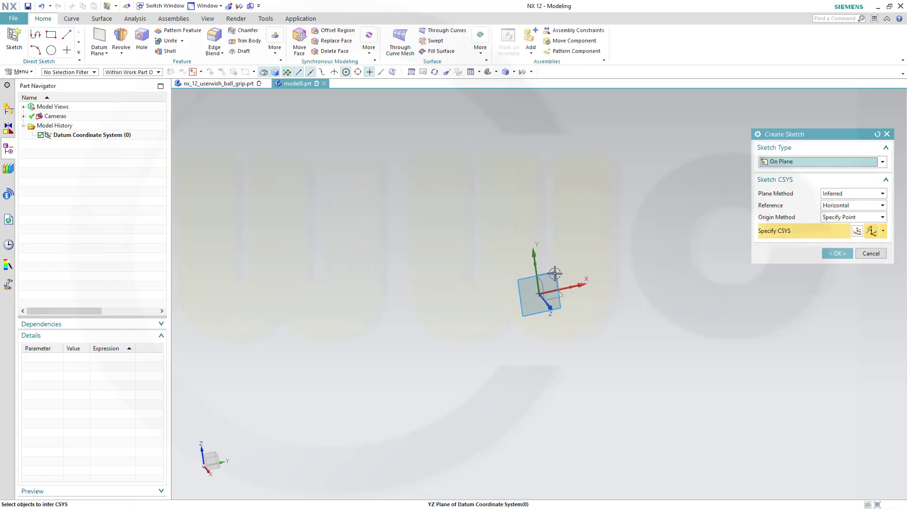
click(550, 284)
click(837, 254)
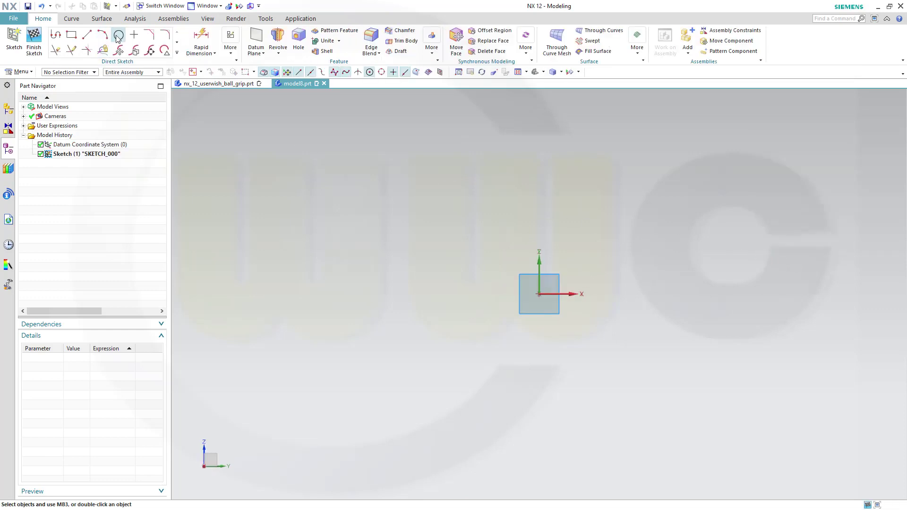
Draw a Ø200 circle centred on the origin and a vertical line through its centre.
click(118, 36)
click(539, 293)
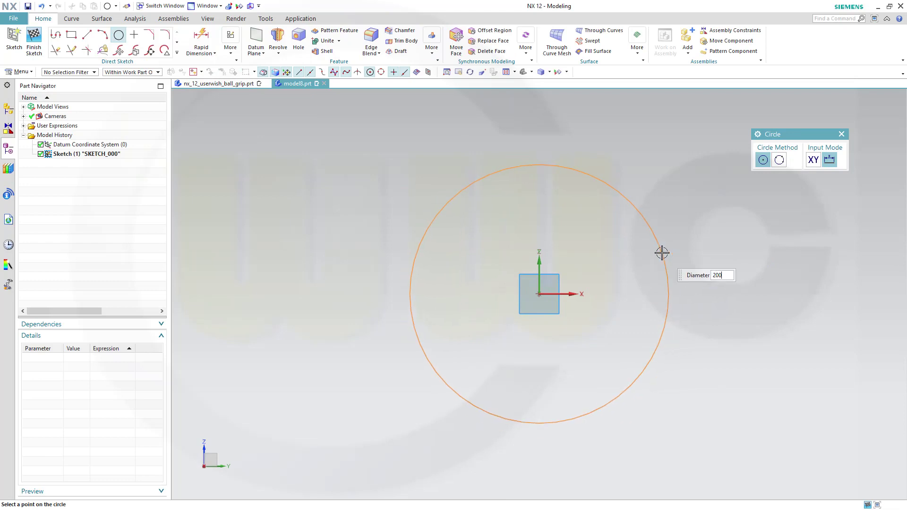
click(662, 253)
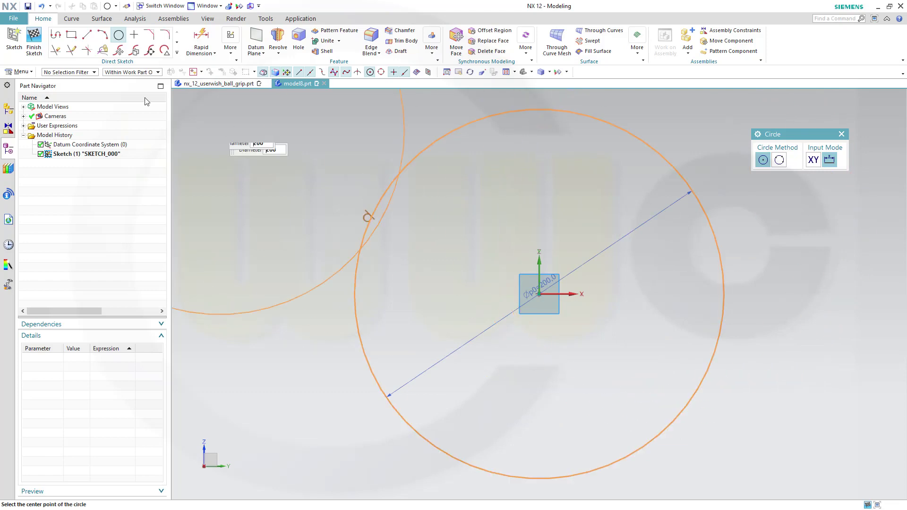
click(86, 36)
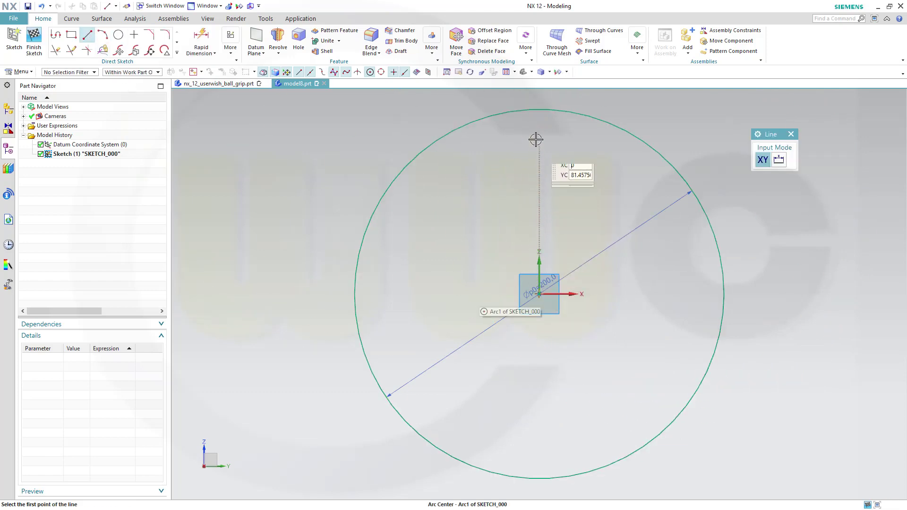
click(539, 101)
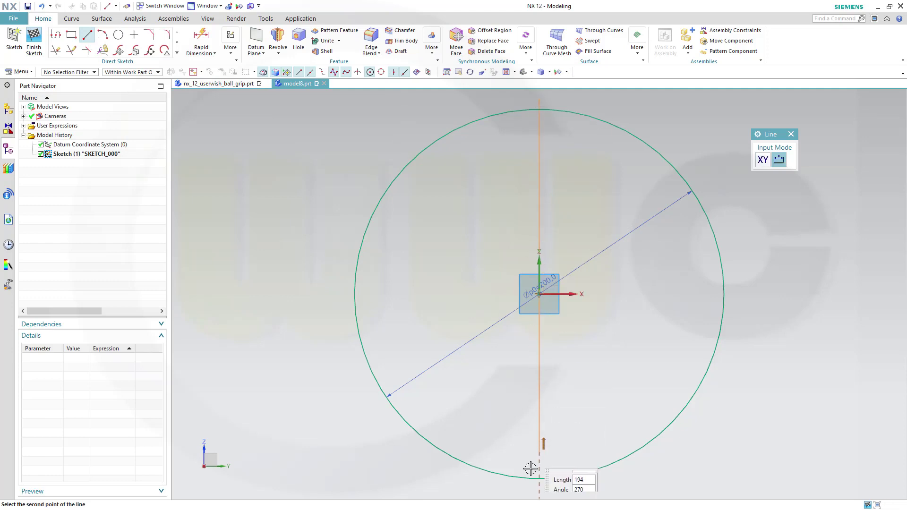
click(534, 490)
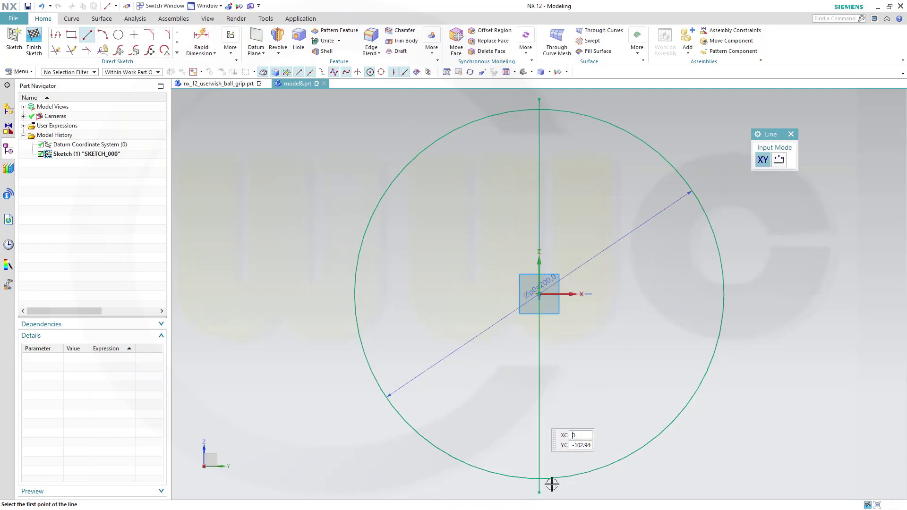
key(Escape)
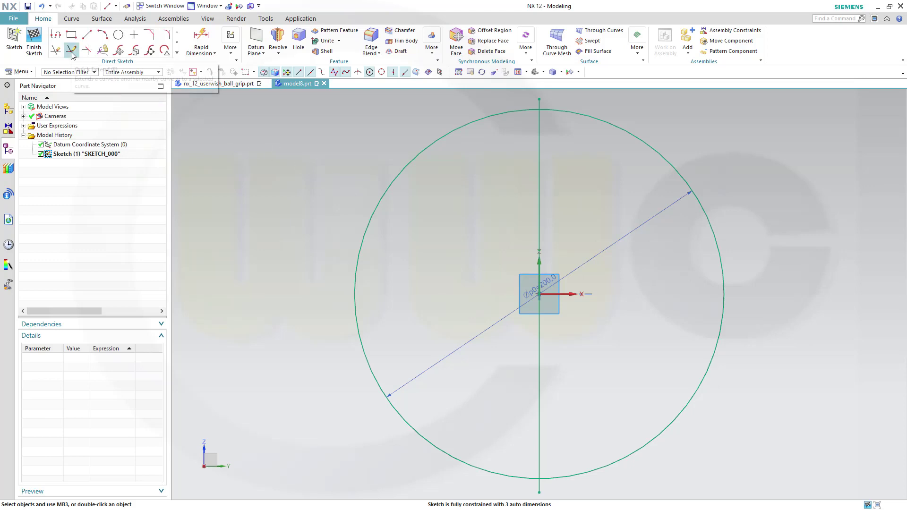
Quick Trim the line's overhang above the circle to leave the closed half-circle profile.
click(56, 50)
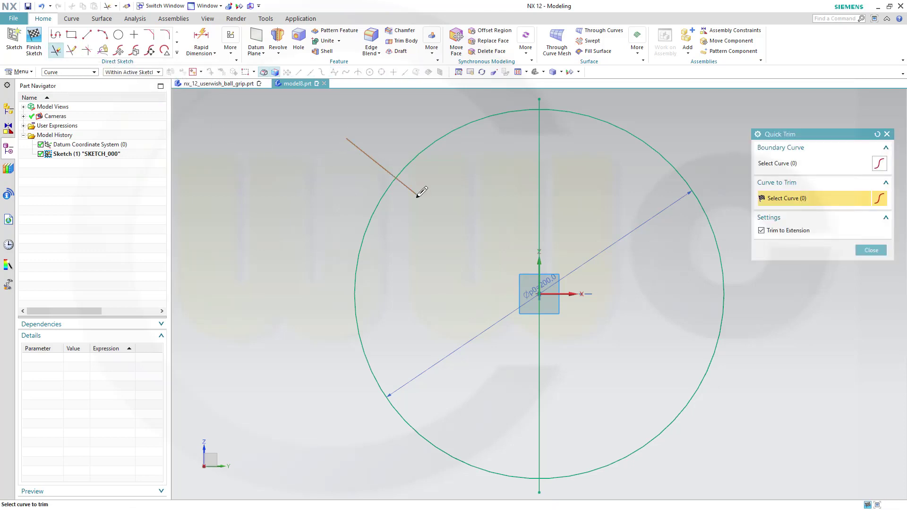
click(529, 100)
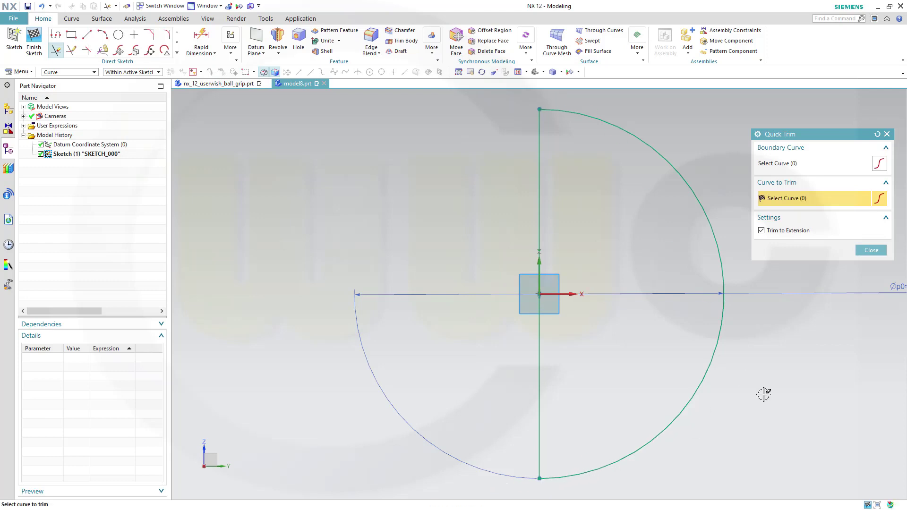
click(871, 250)
scroll(669, 134, up, 2)
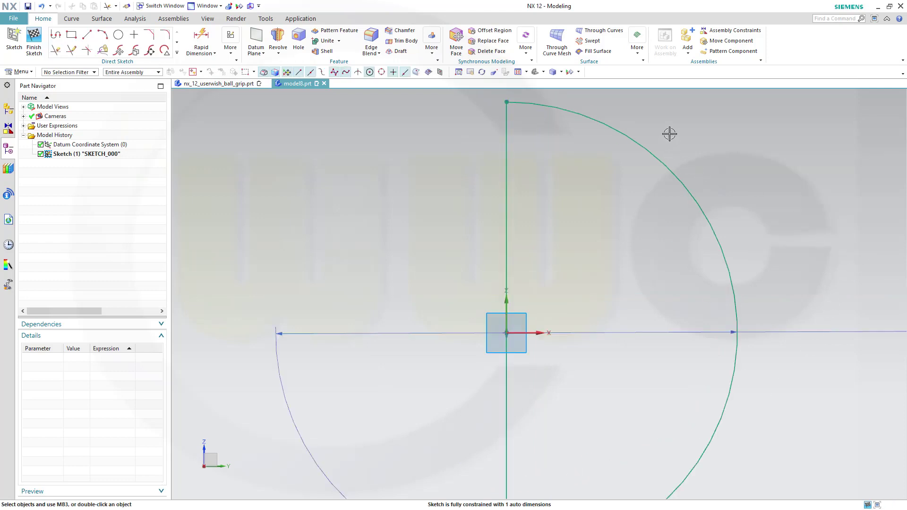
scroll(669, 134, down, 1)
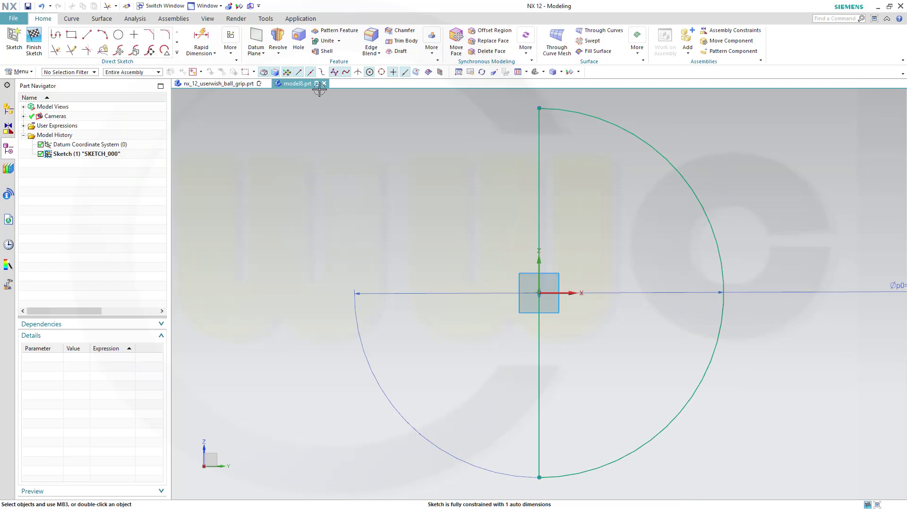
Finish the sketch and revolve the half-circle arc 0–360° about the vertical line into a sphere.
click(34, 40)
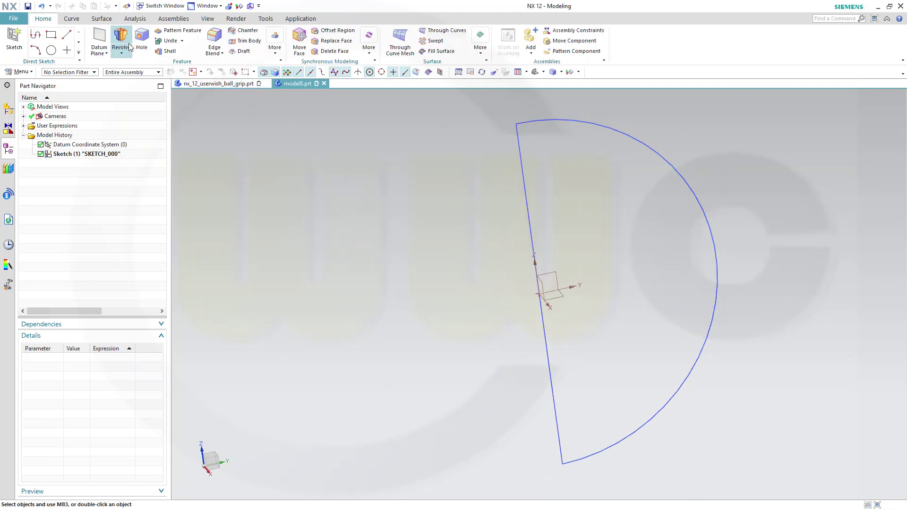
click(121, 40)
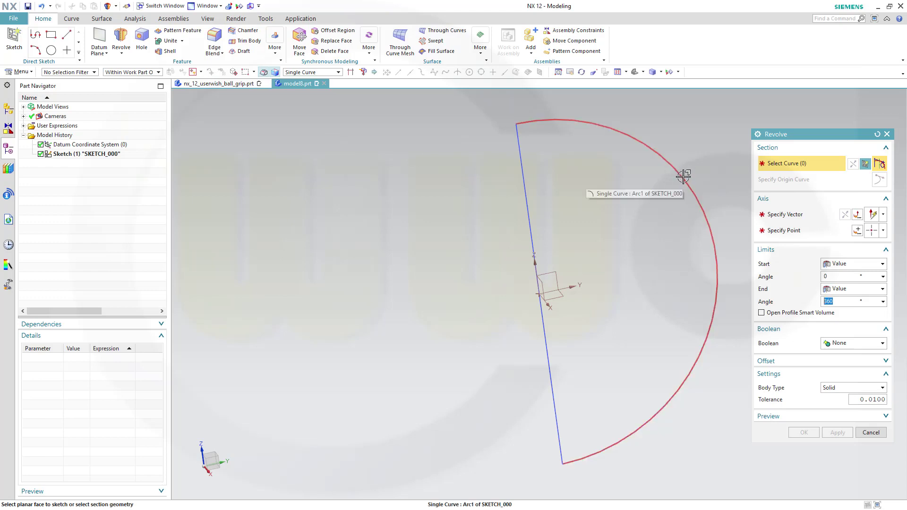
click(663, 155)
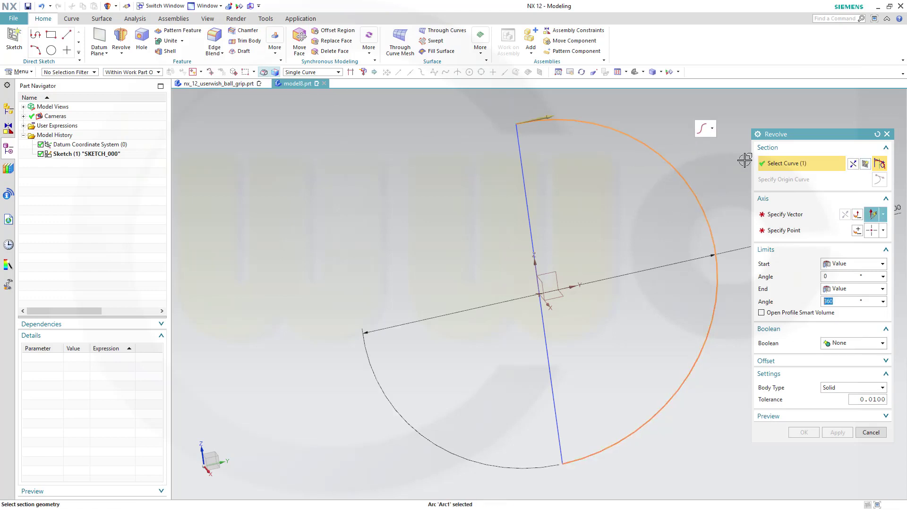
click(779, 214)
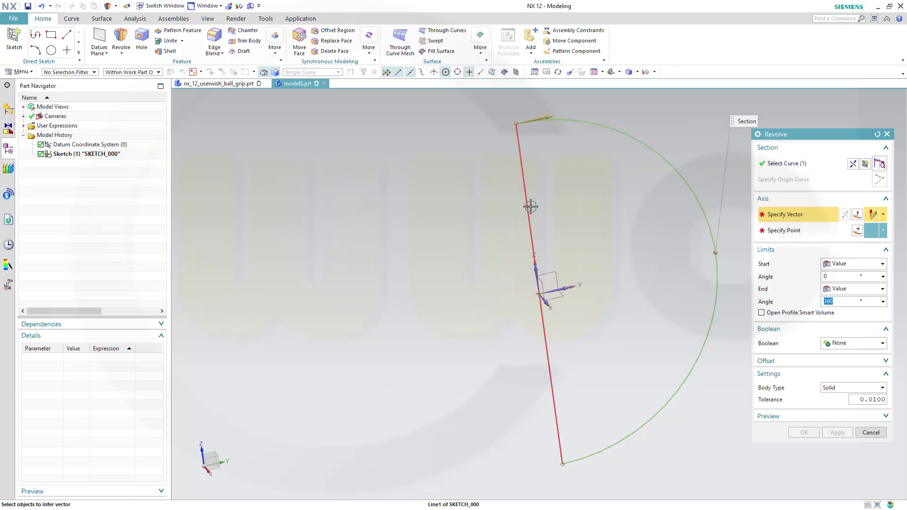
click(529, 208)
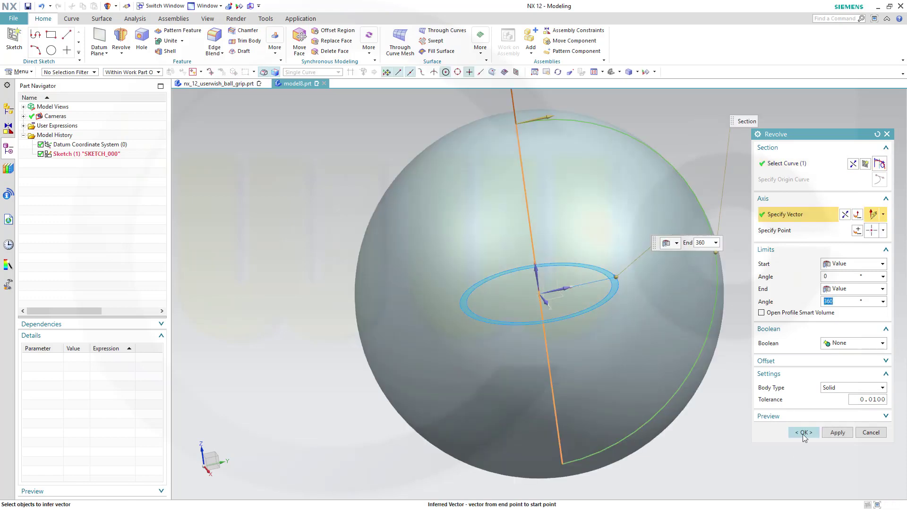
click(803, 433)
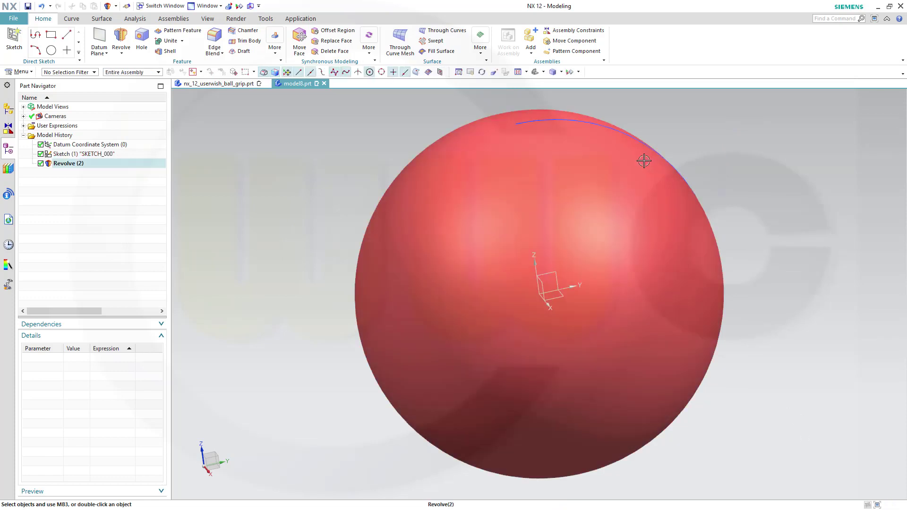
Start a new sketch on the datum coordinate system and hide the Revolve sphere body.
shift+middle_drag(636, 159, 566, 153)
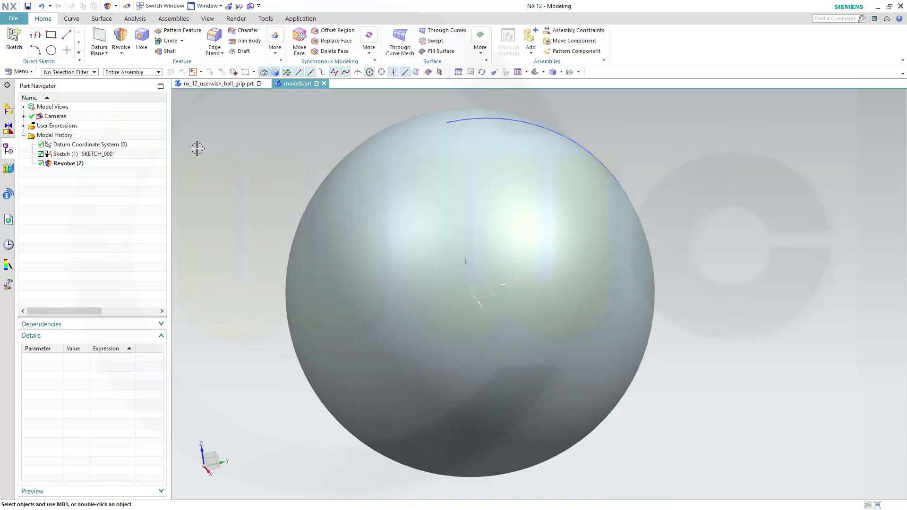
click(14, 38)
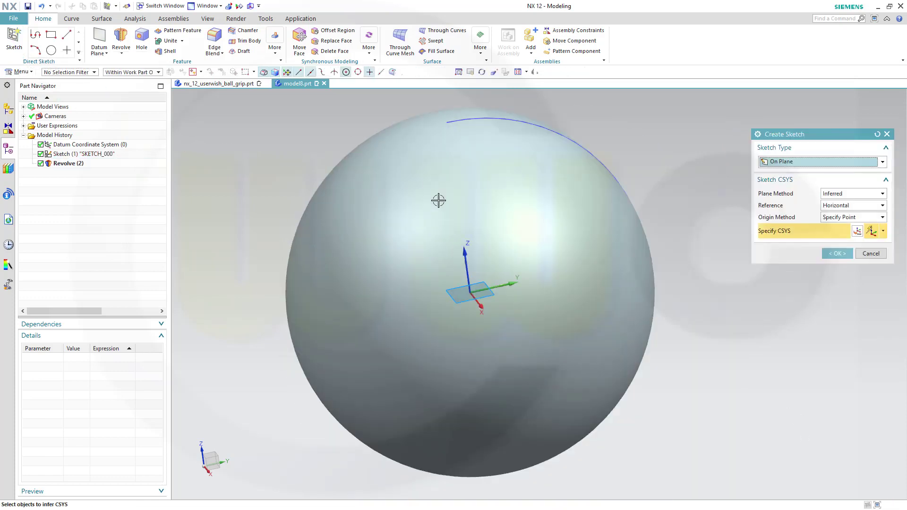
click(489, 269)
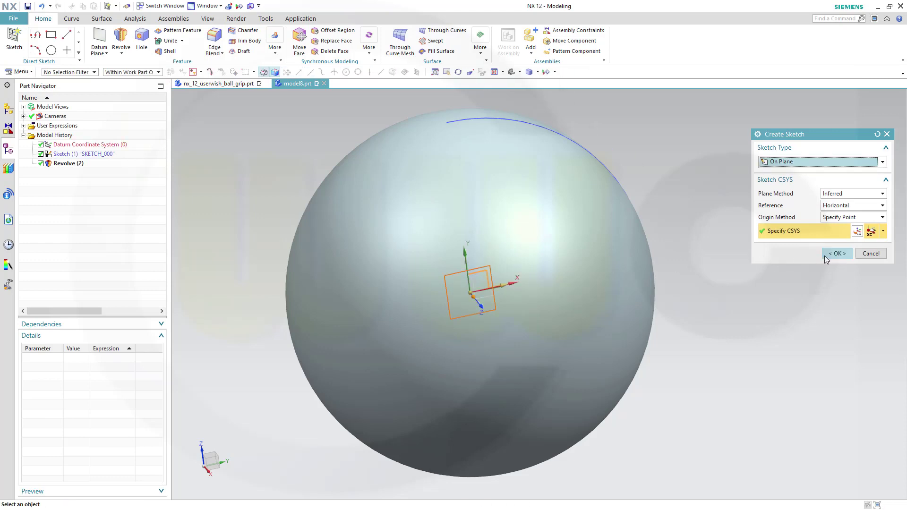
click(837, 253)
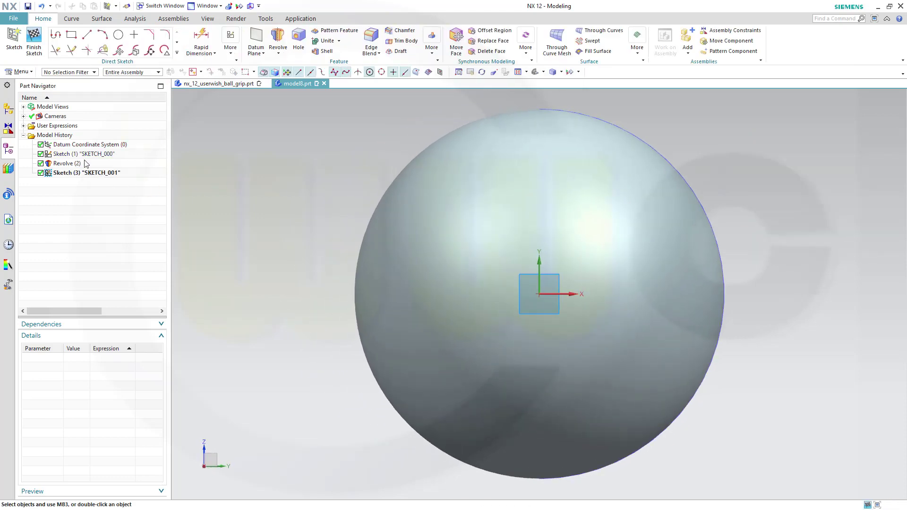
right_click(83, 165)
click(128, 168)
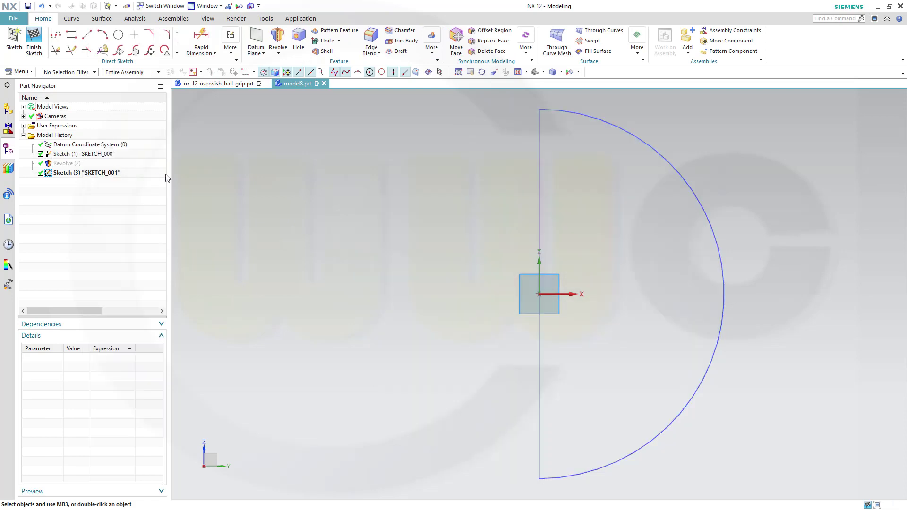
Hide Sketch (1) from the Part Navigator so its arc and line disappear.
mouse_move(436, 155)
shift+middle_down()
mouse_move(440, 182)
mouse_move(425, 202)
shift+middle_up()
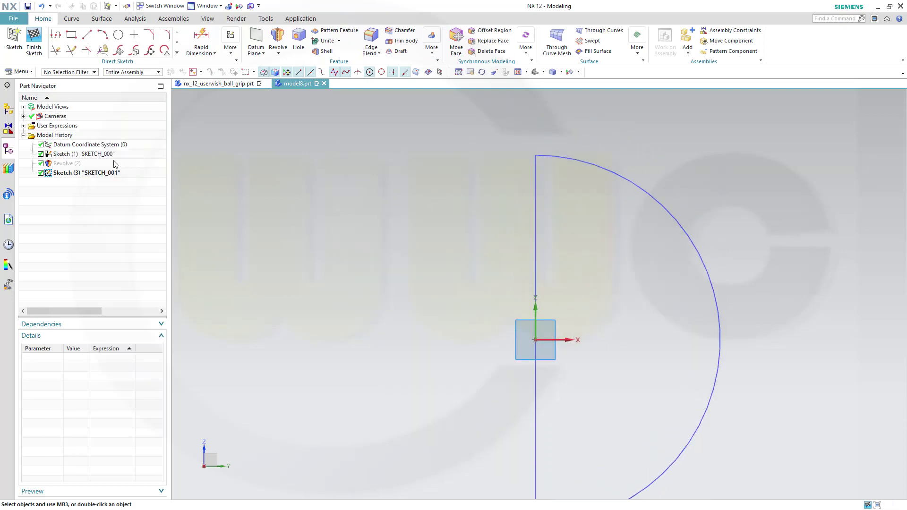
right_click(126, 158)
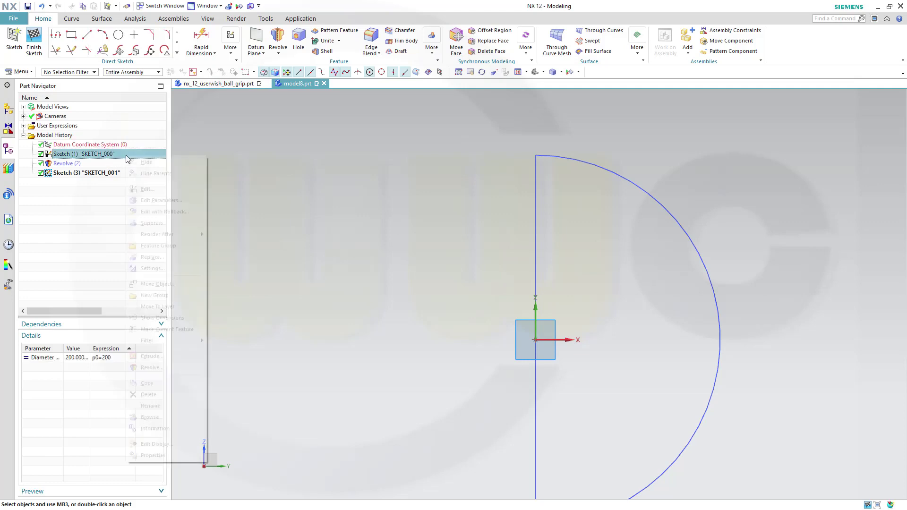
click(162, 163)
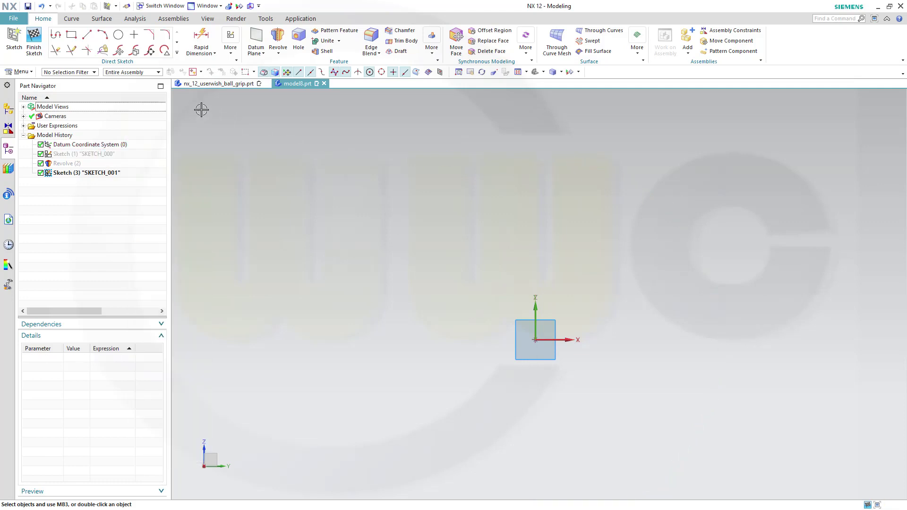
Draw a Ø200 circle at the sketch origin and convert it to a reference curve.
click(119, 36)
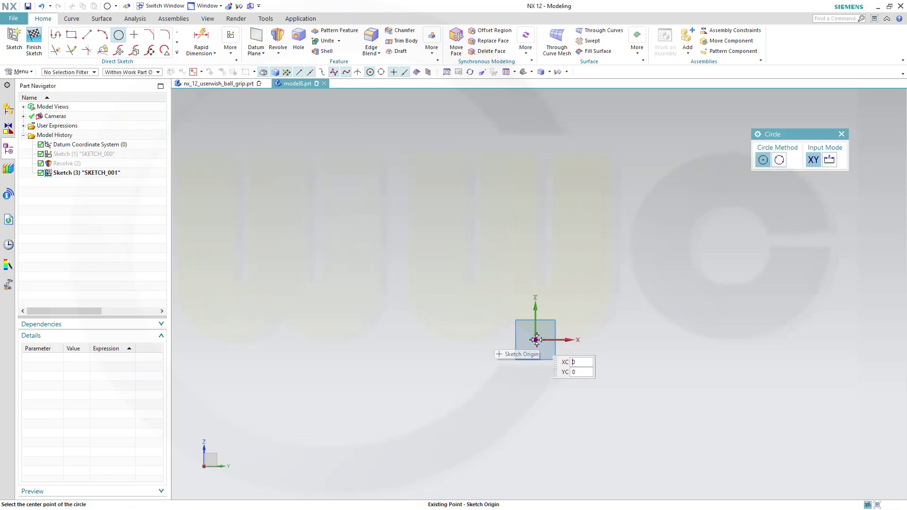
click(536, 340)
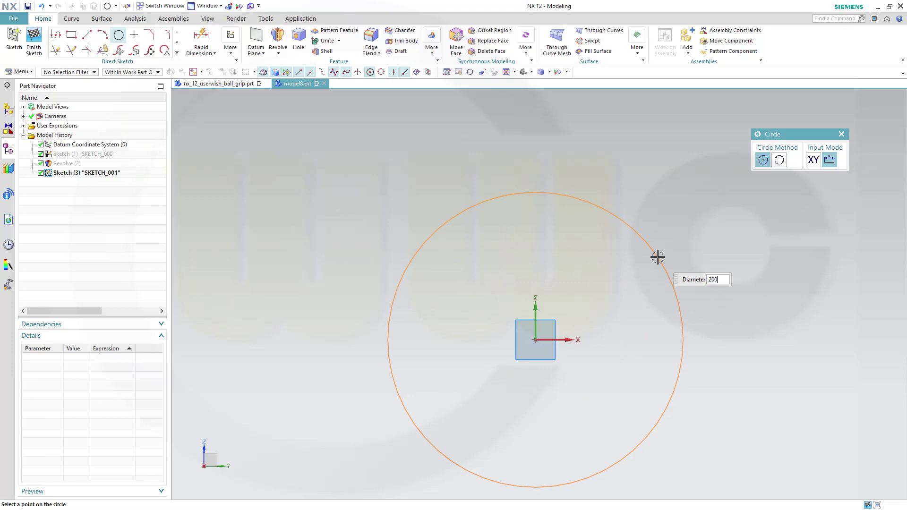
text(200)
key(Return)
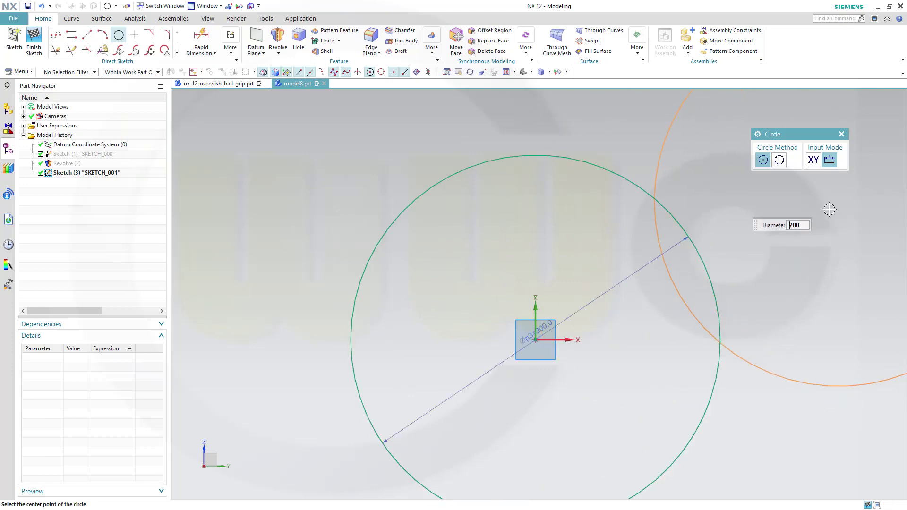
key(Escape)
click(667, 194)
click(703, 180)
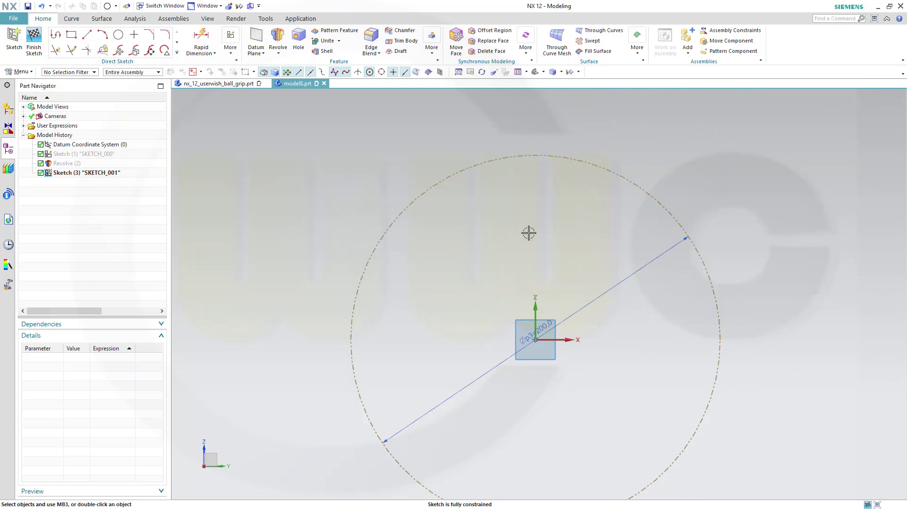
Draw two chained arcs forming an S from left of the circle to above its top.
click(103, 35)
click(312, 302)
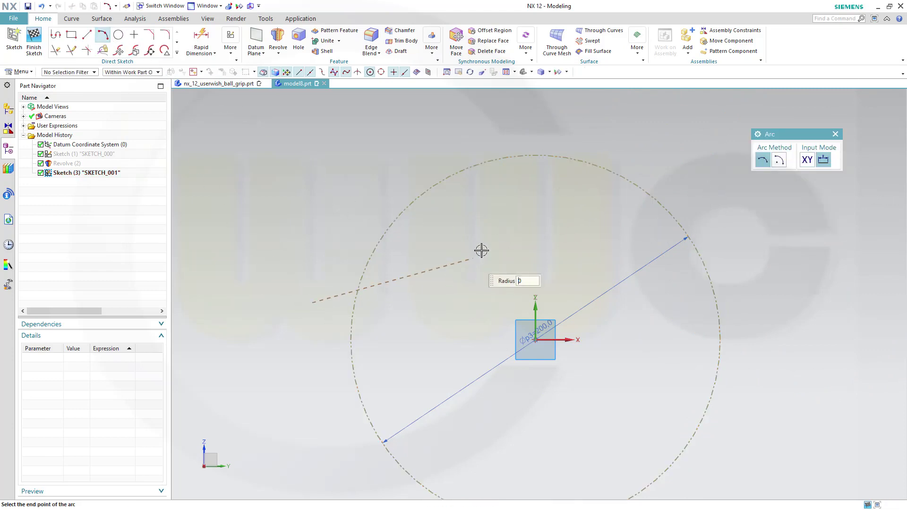
click(489, 196)
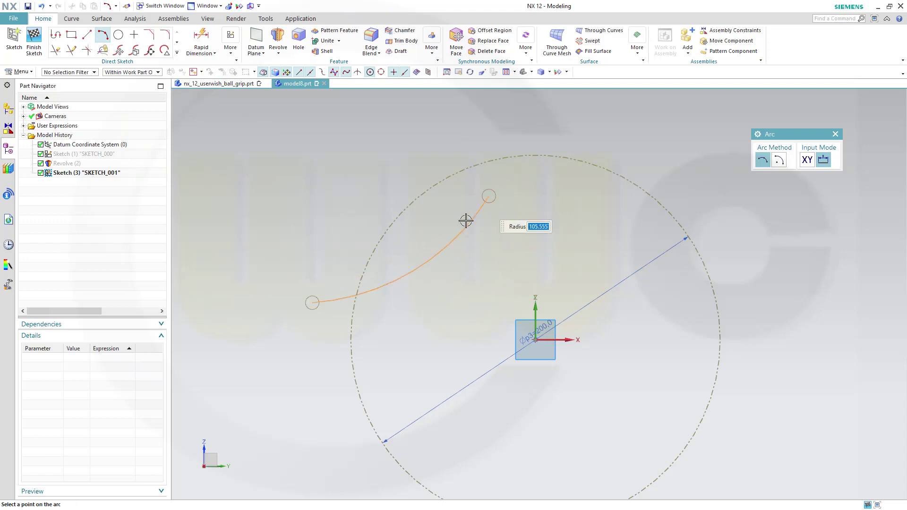
click(456, 283)
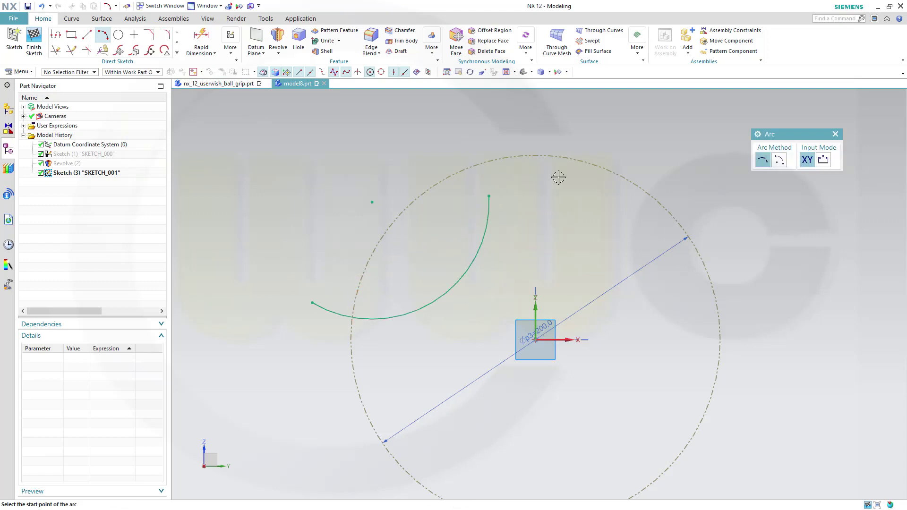
click(488, 189)
click(651, 117)
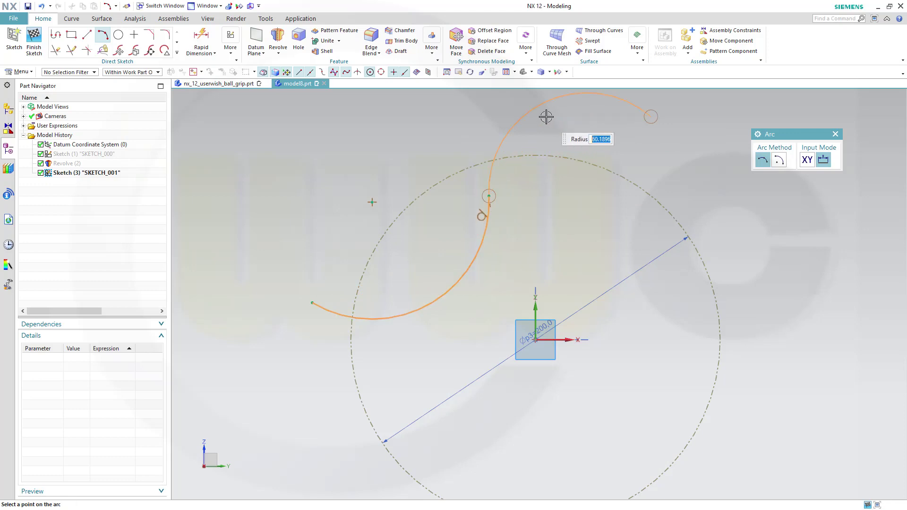
click(546, 117)
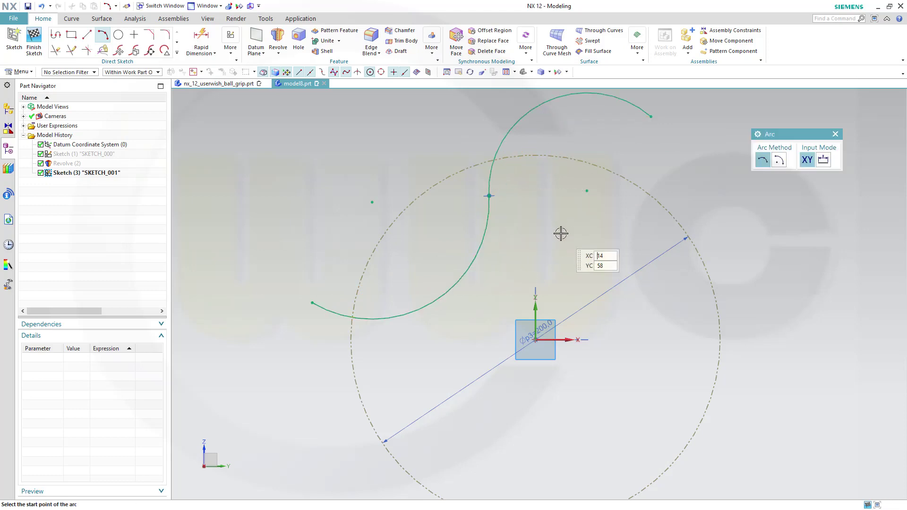
key(Escape)
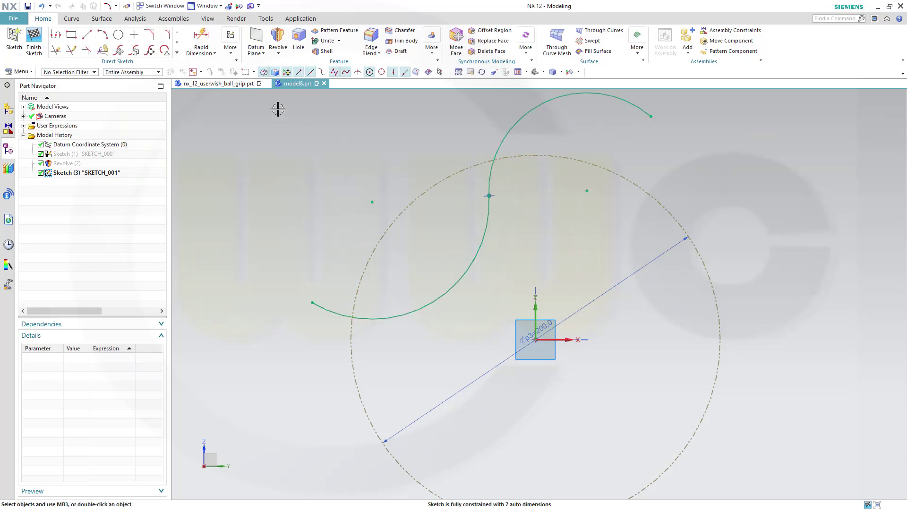
Constrain the arcs' junction point onto the reference circle with Point on Curve.
click(490, 196)
click(451, 173)
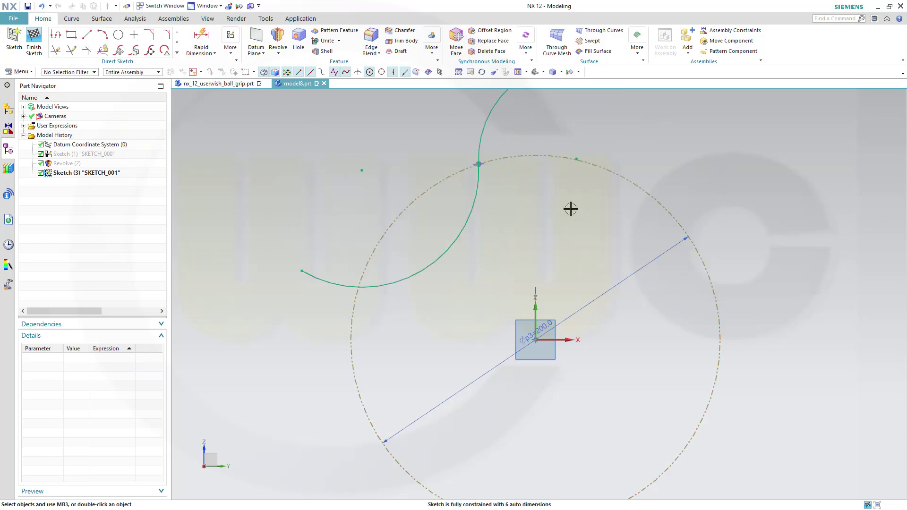
shift+middle_drag(547, 199, 536, 322)
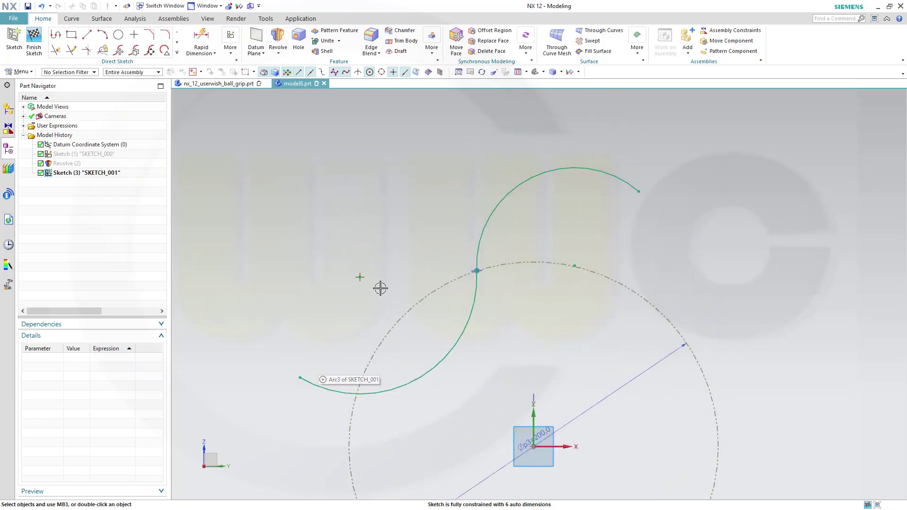
Add a radius 50 dimension to the upper arc, picking its centre point.
click(201, 40)
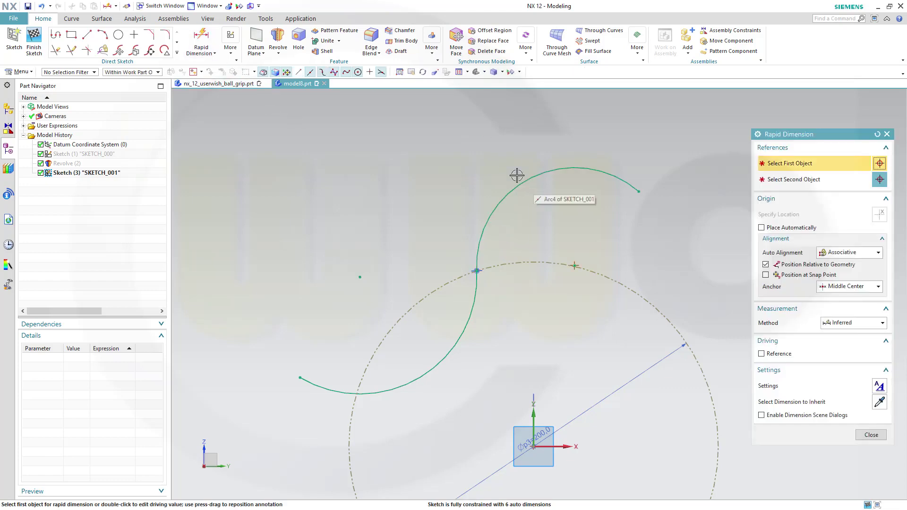
click(523, 179)
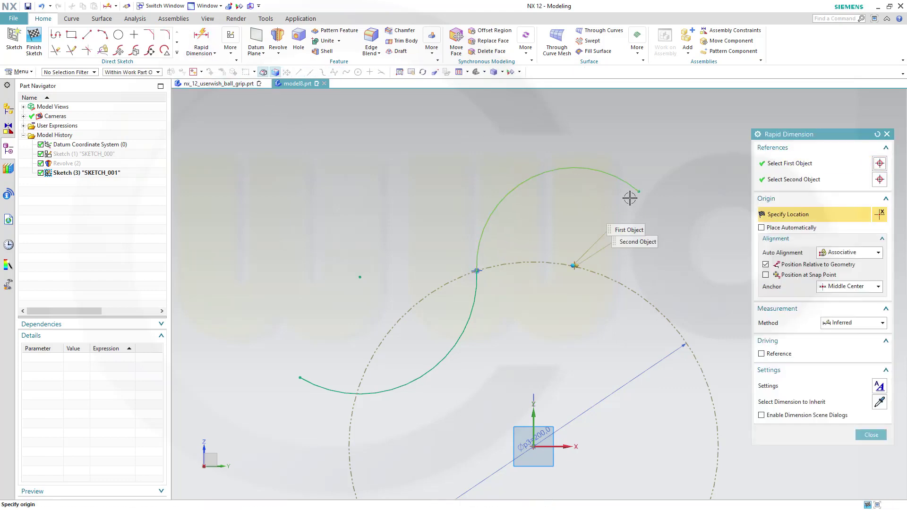
click(871, 435)
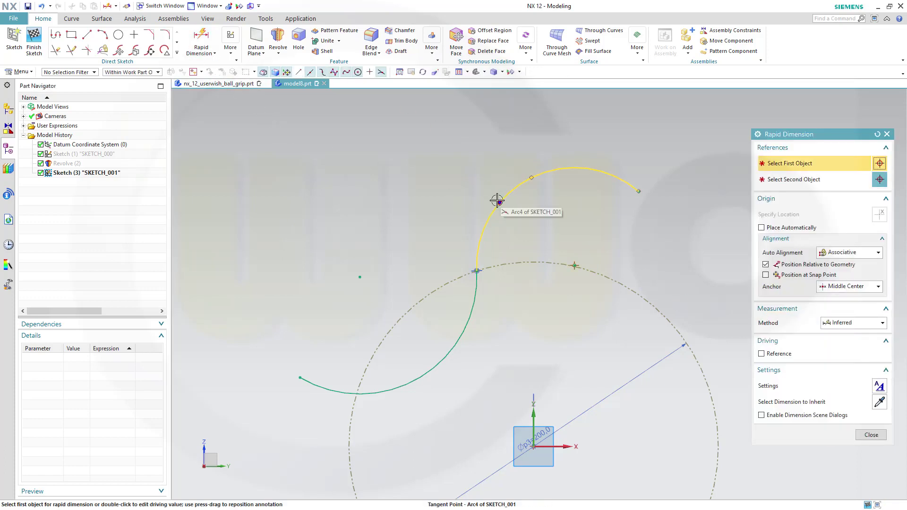
click(497, 198)
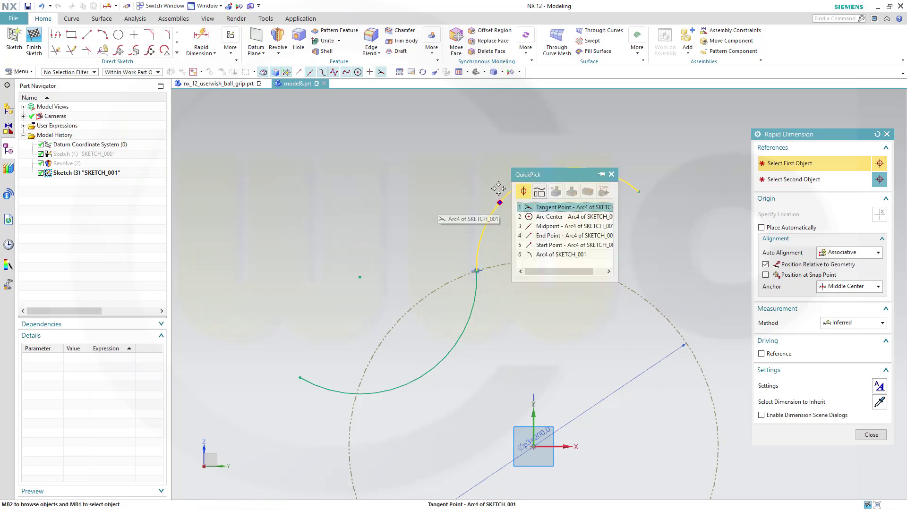
click(556, 218)
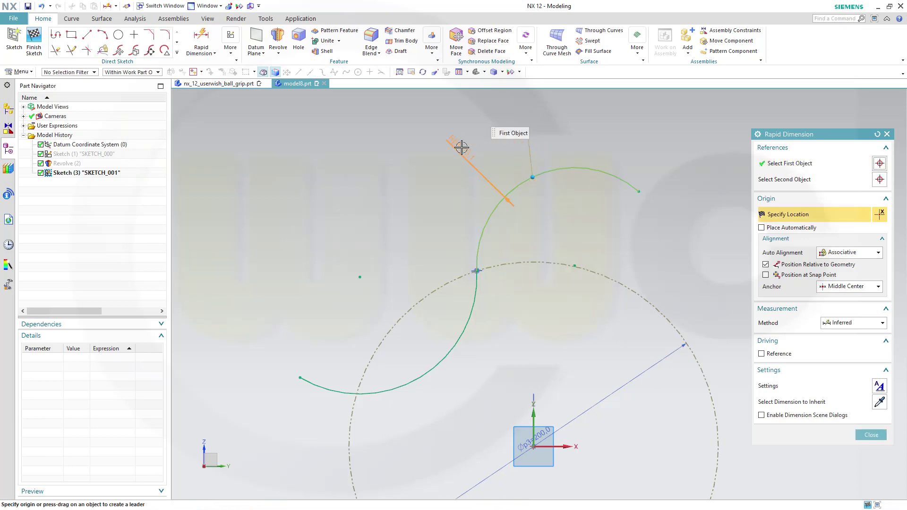
click(461, 147)
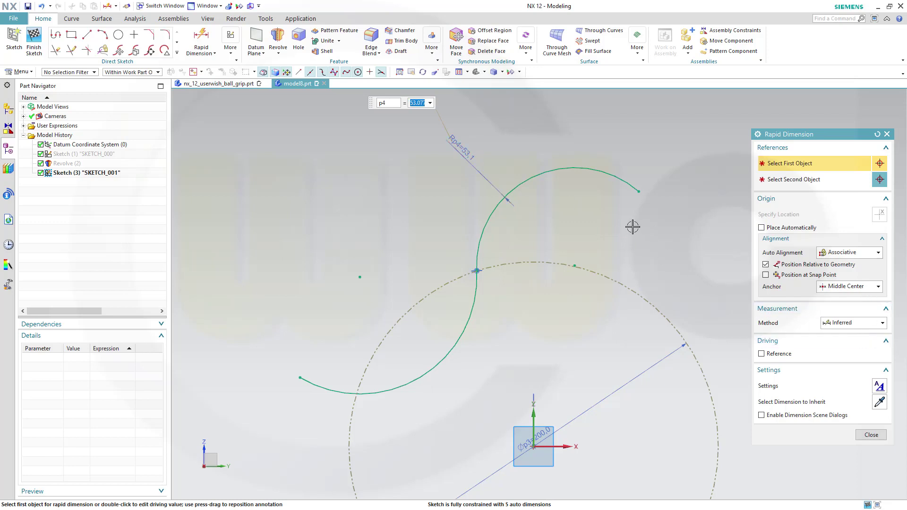
key(Return)
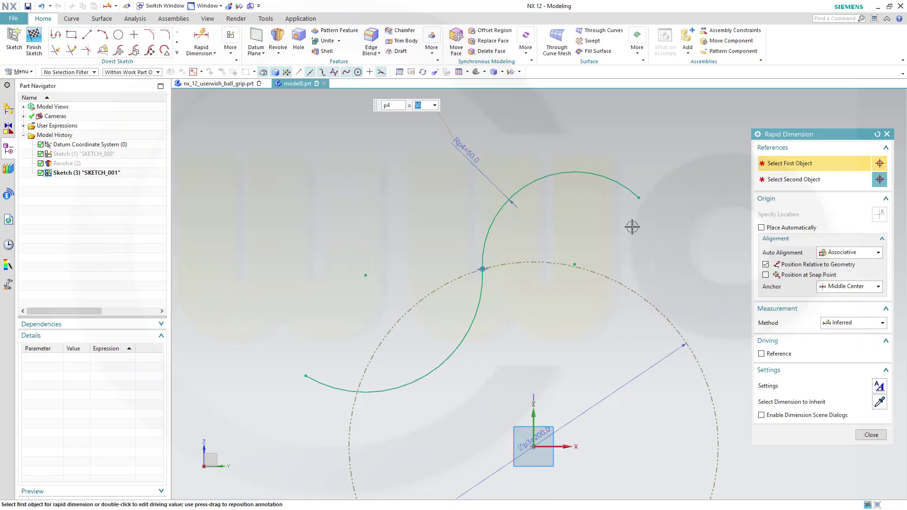
Add a radius 50 dimension to the lower arc.
click(444, 357)
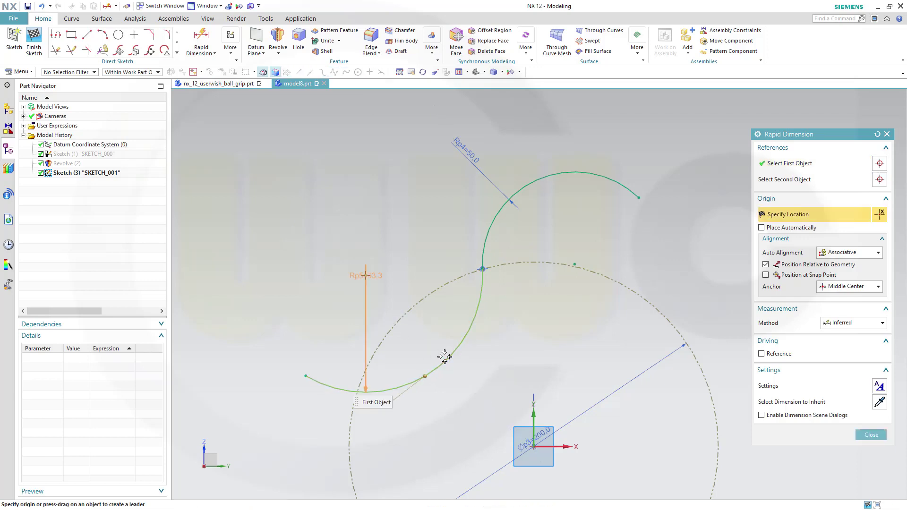
click(482, 360)
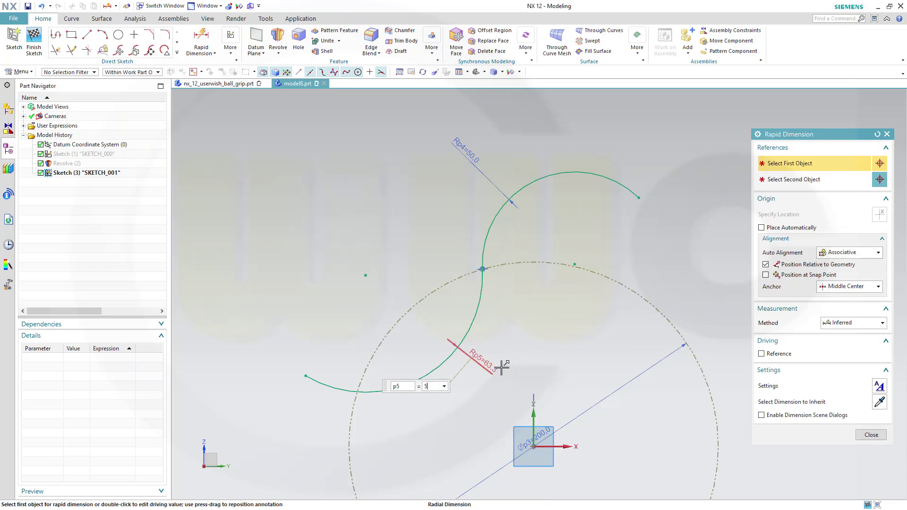
key(Return)
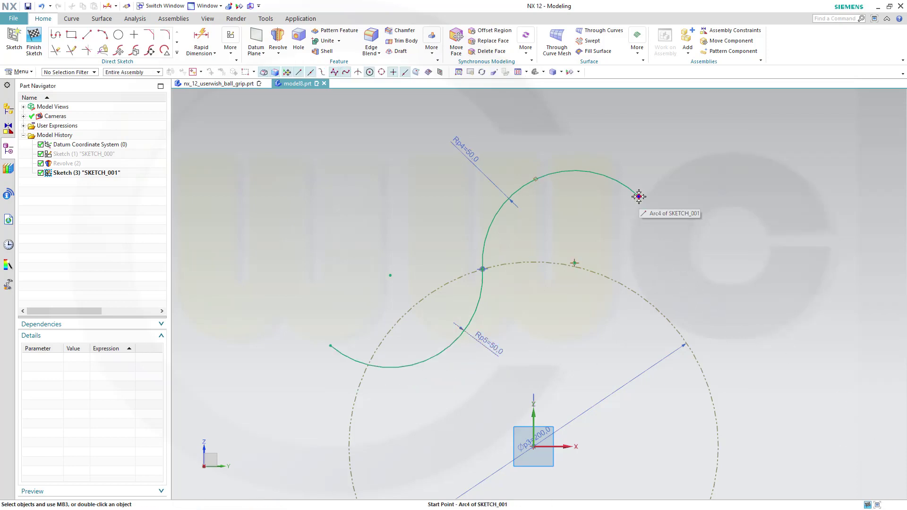
Drag the upper arc's free end up and left to shorten the top of the S.
drag(639, 194, 572, 142)
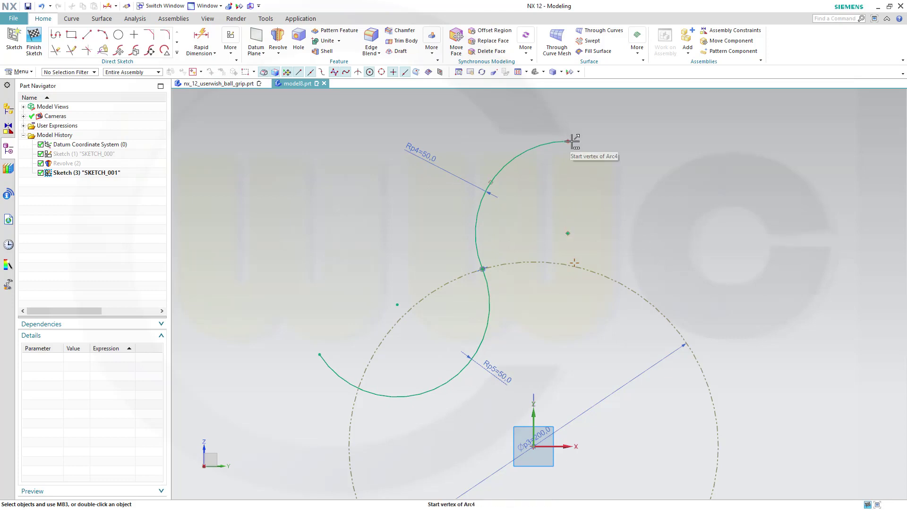
mouse_move(567, 140)
mouse_down()
mouse_move(581, 150)
mouse_move(567, 140)
mouse_up()
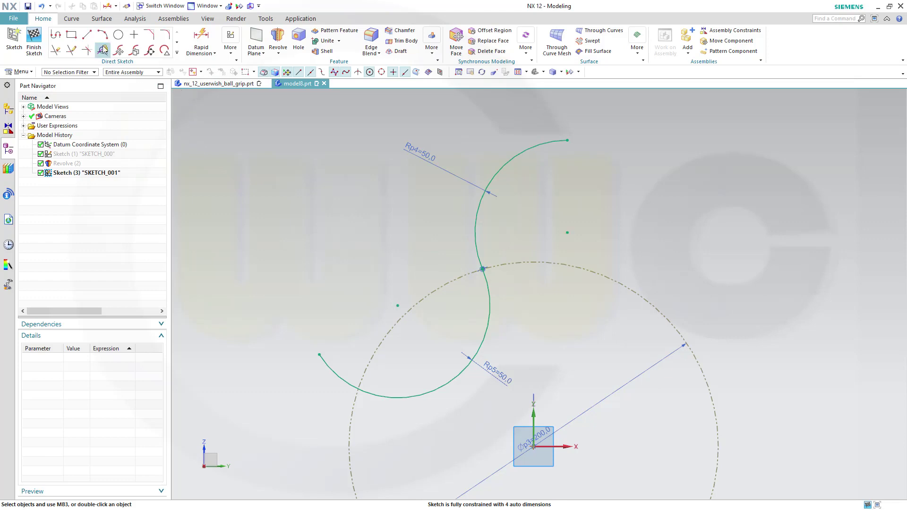
Draw a line from the arc–circle junction to the upper arc's centre and convert it to reference.
click(87, 34)
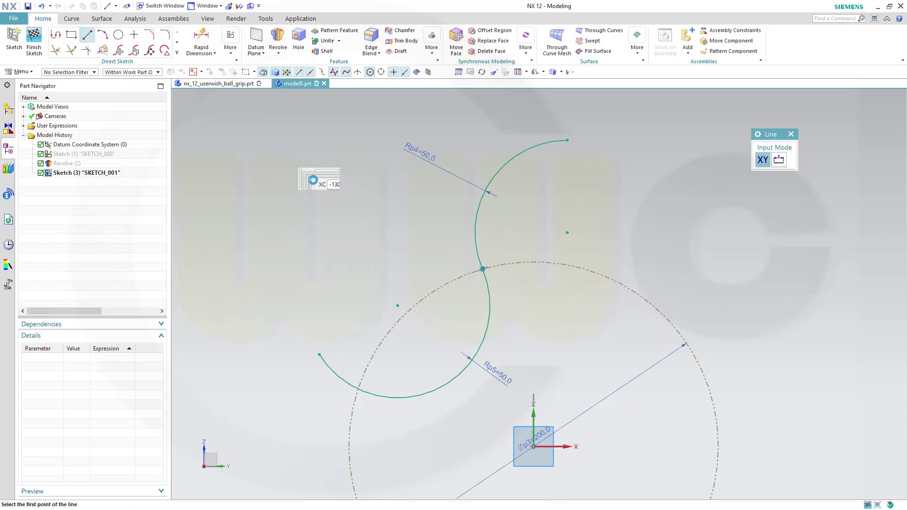
click(482, 268)
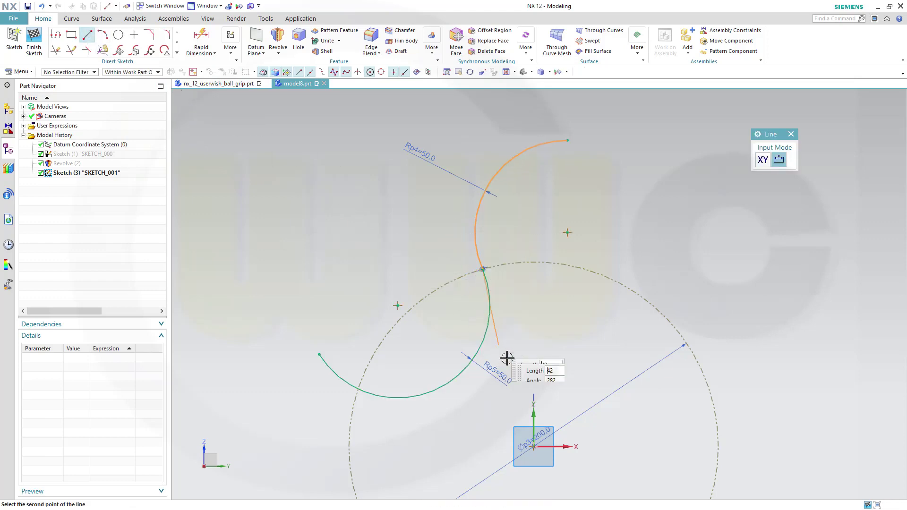
click(532, 447)
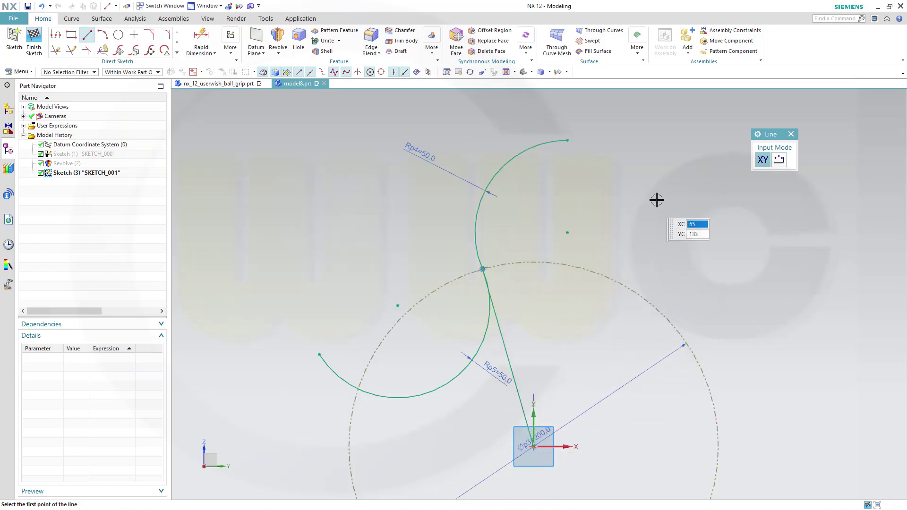
key(Escape)
click(502, 339)
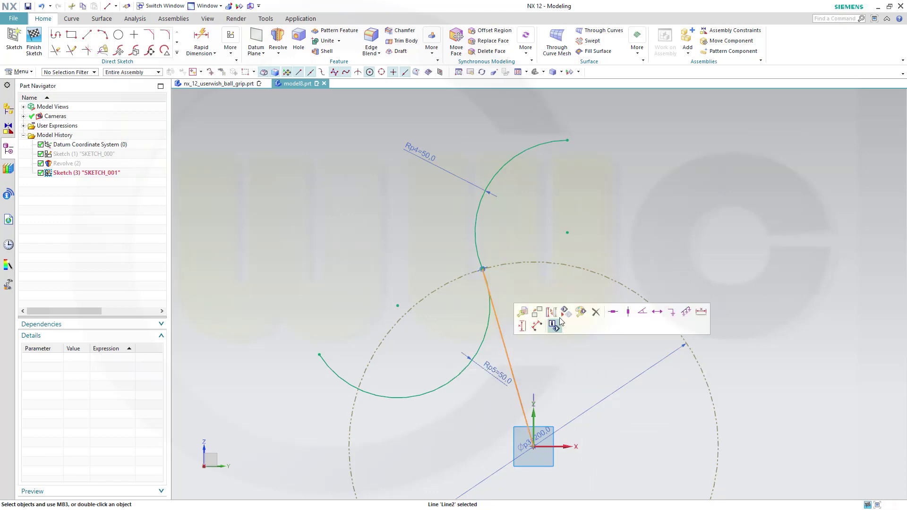
click(538, 328)
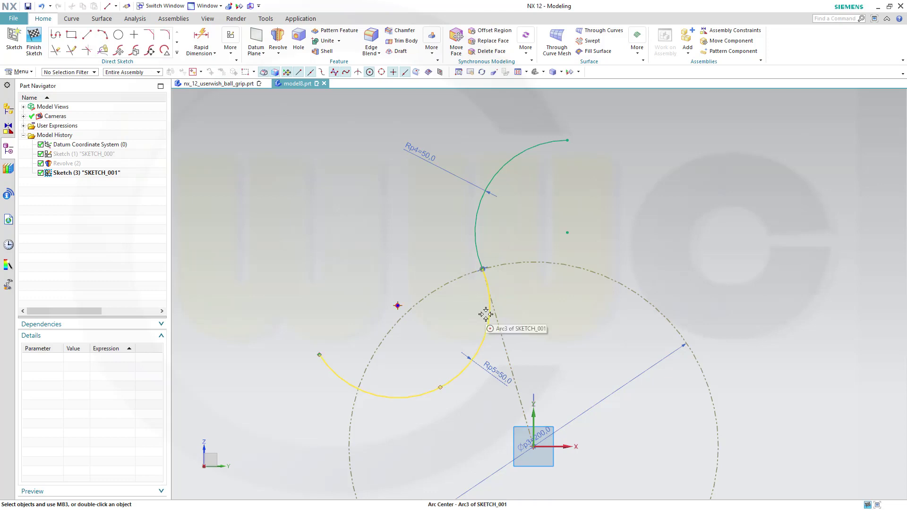
Make the lower arc tangent to the reference line.
click(497, 333)
click(499, 334)
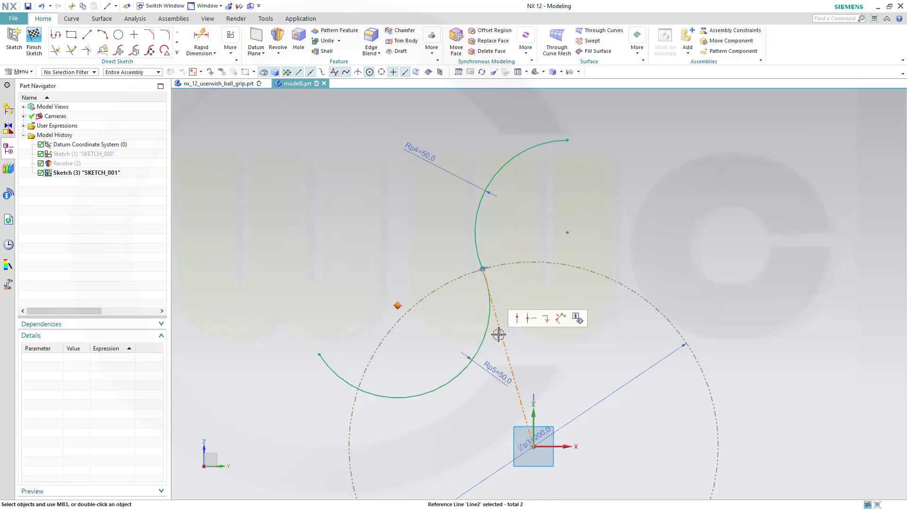
key(Escape)
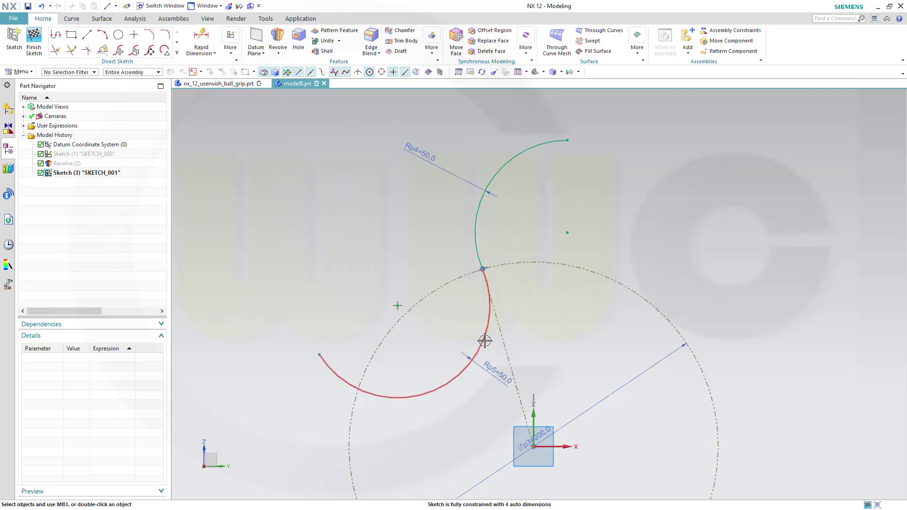
click(487, 340)
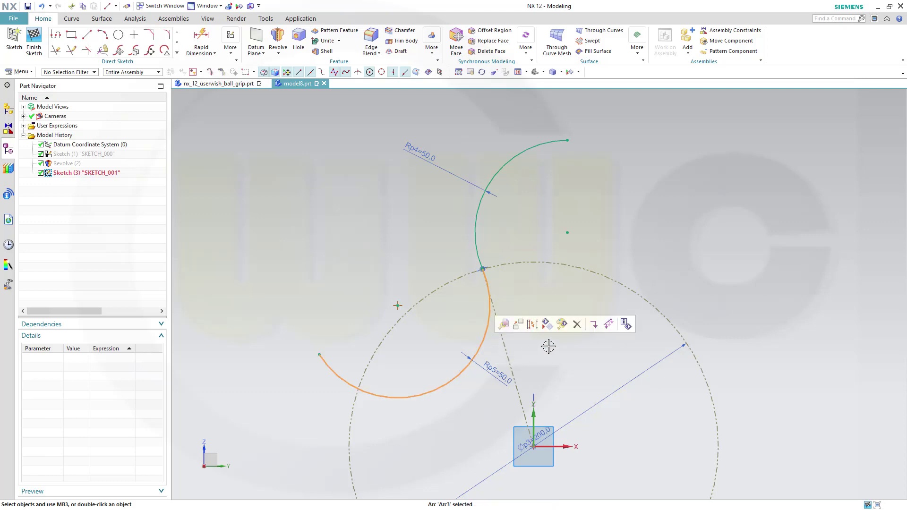
click(510, 352)
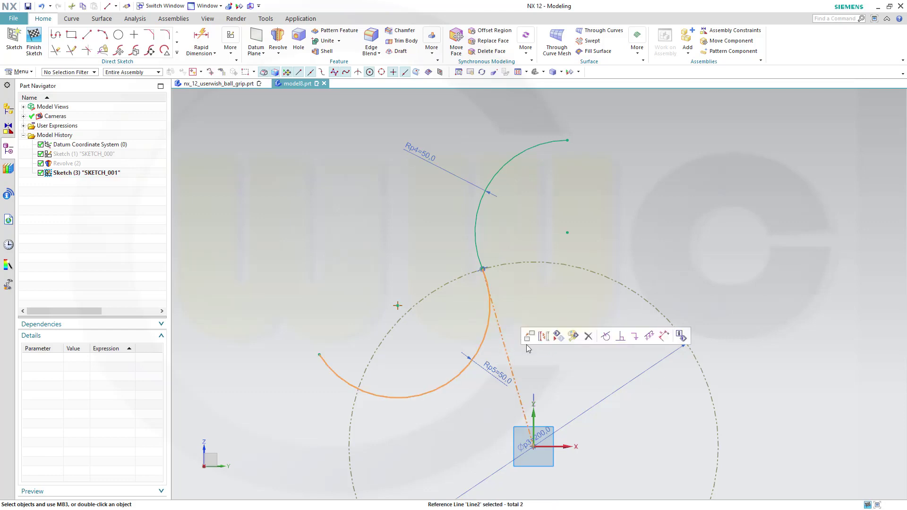
click(606, 336)
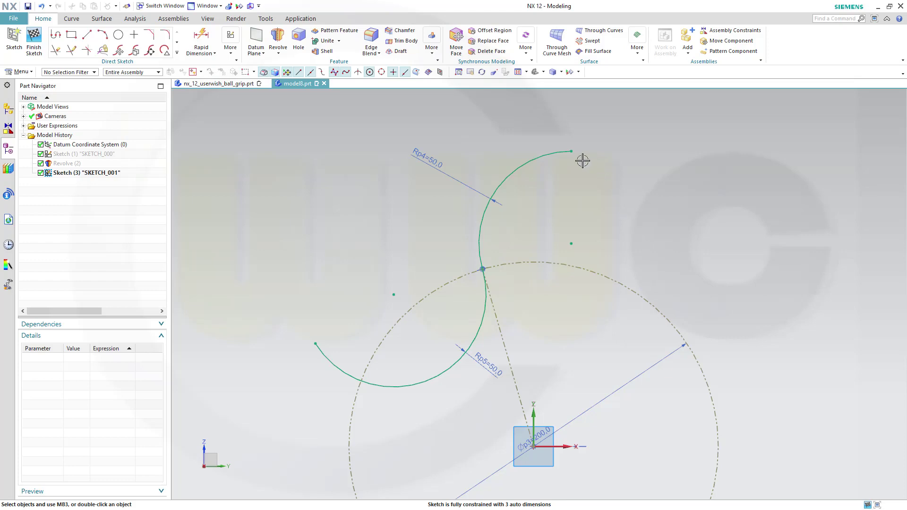
Place the arcs' junction on the vertical axis and extend the upper arc clockwise into a loop.
drag(571, 152, 543, 177)
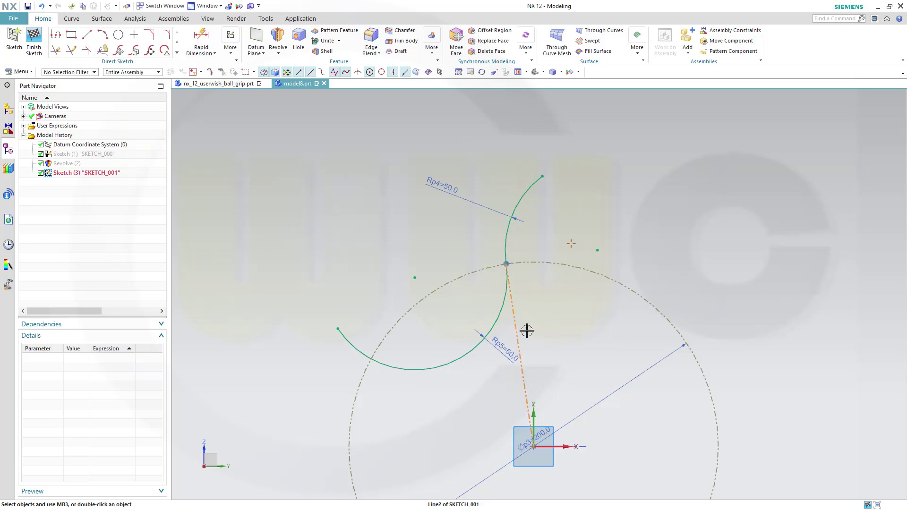
click(535, 415)
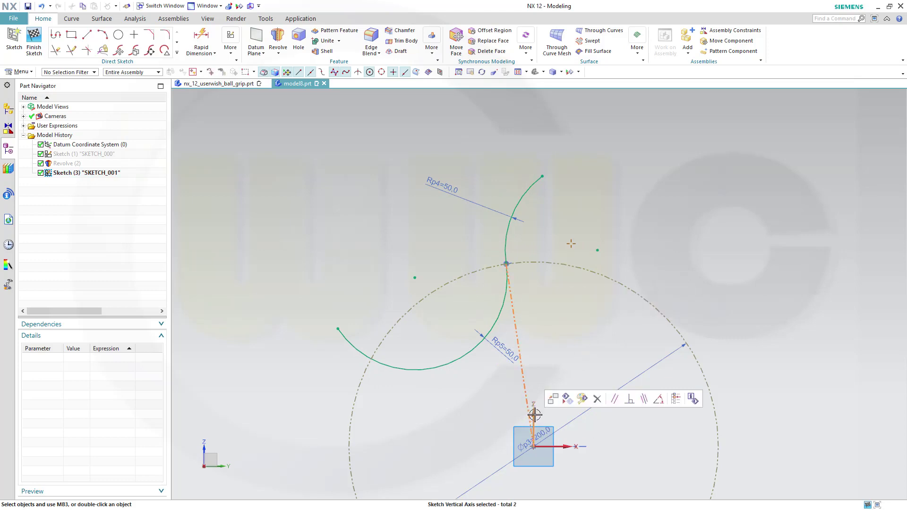
click(644, 399)
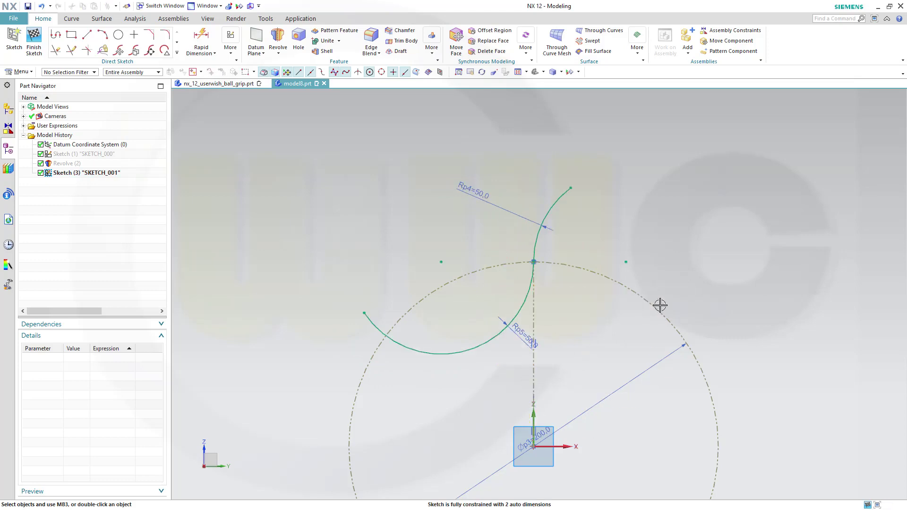
mouse_move(576, 186)
mouse_down()
mouse_move(607, 182)
mouse_move(688, 237)
mouse_move(678, 302)
mouse_move(625, 350)
mouse_move(626, 396)
mouse_move(598, 444)
mouse_move(557, 455)
mouse_move(531, 445)
mouse_up()
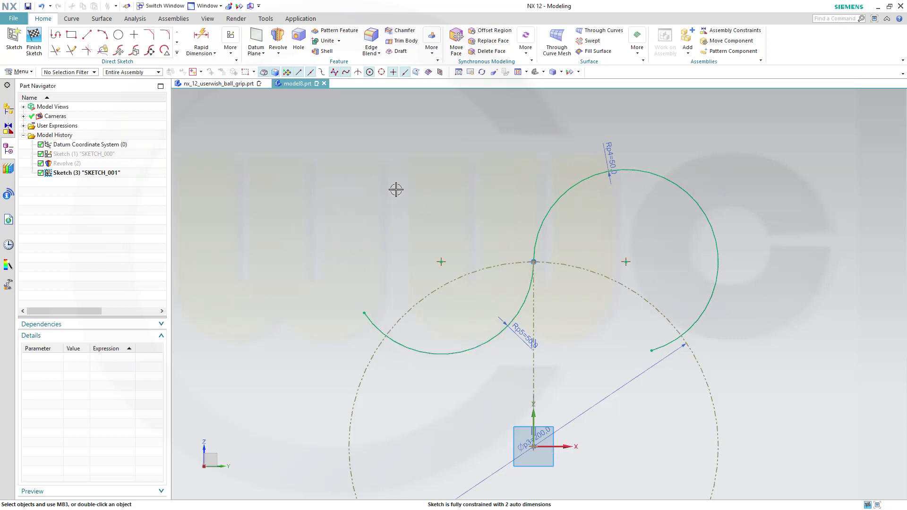
Finish the sketch and create a Tube of 20 mm outer diameter along the S-curve.
click(33, 40)
mouse_move(241, 130)
middle_down()
mouse_move(312, 180)
mouse_move(471, 232)
mouse_move(520, 370)
middle_up()
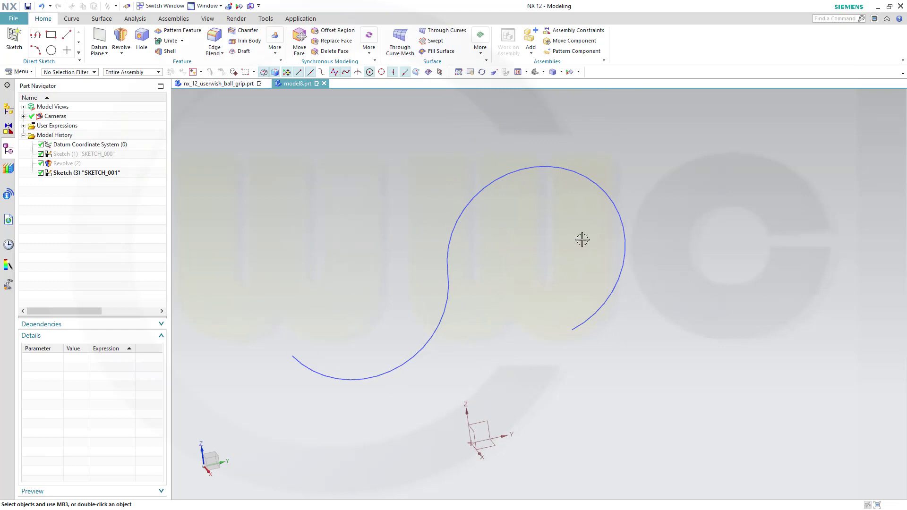
click(276, 58)
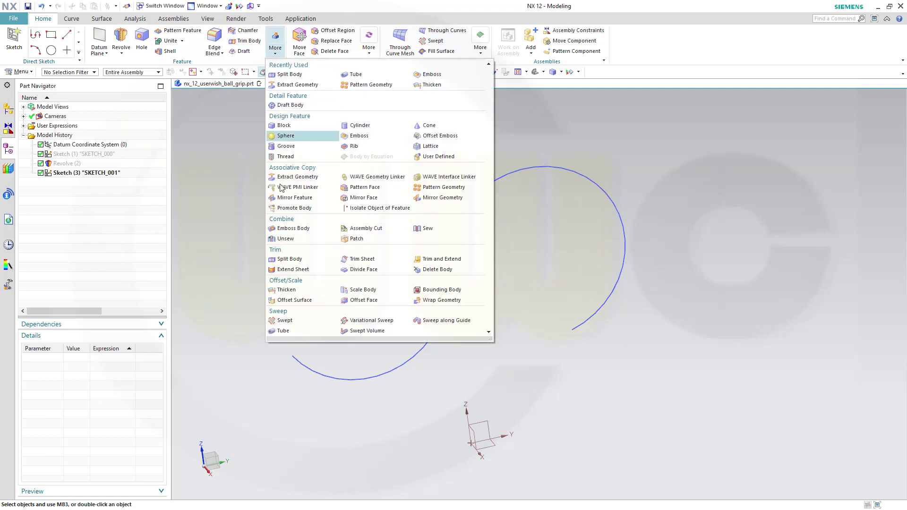
click(278, 333)
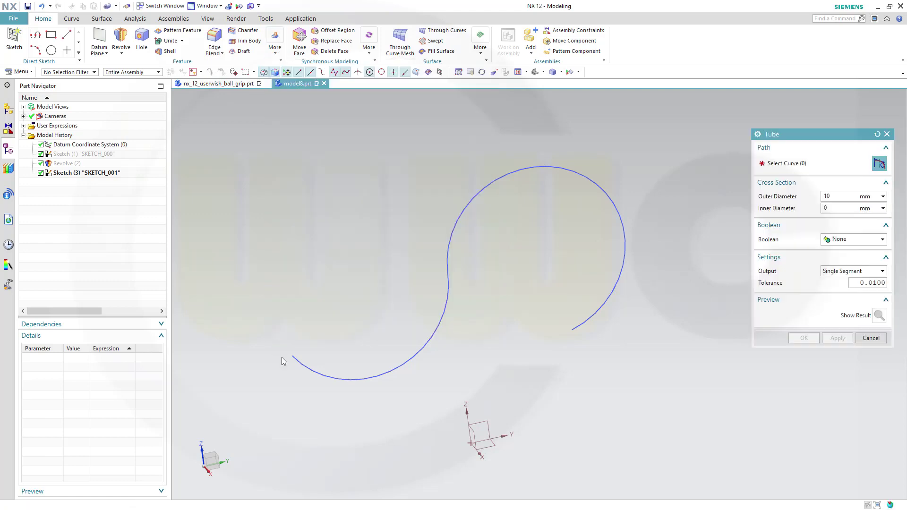
click(314, 367)
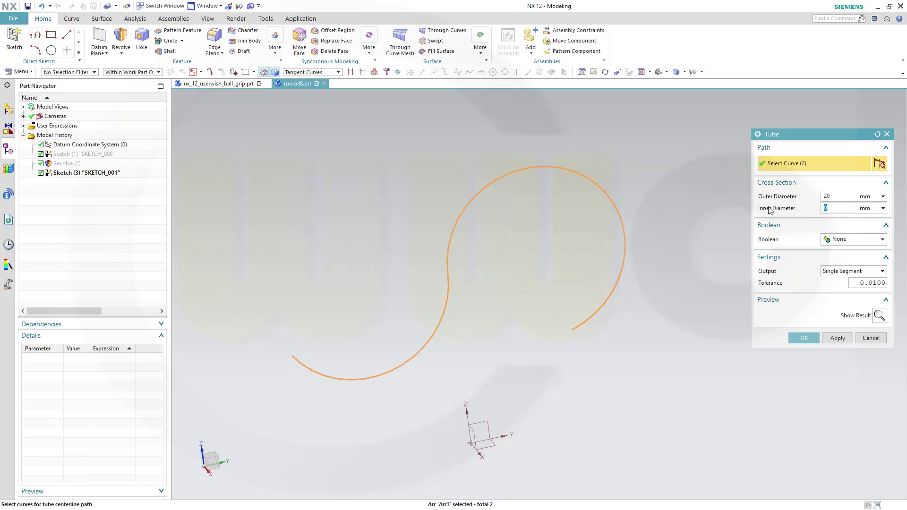
click(804, 338)
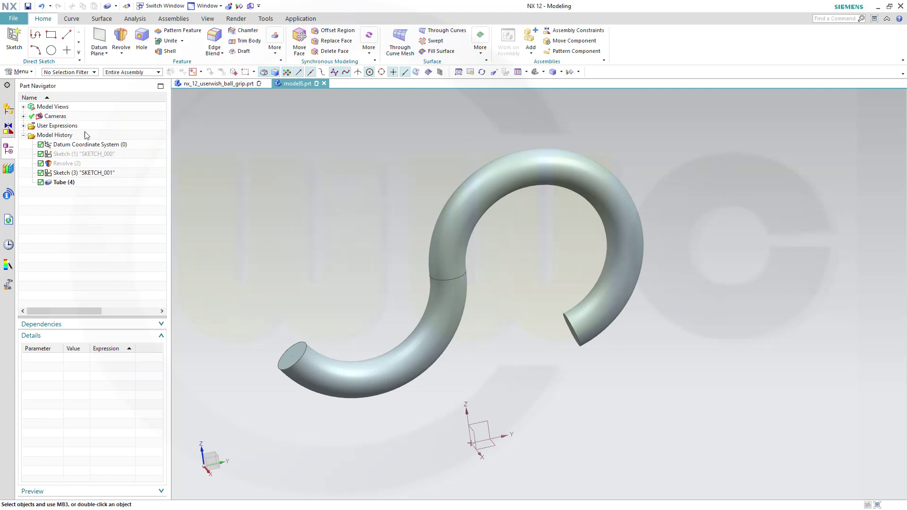
Turn off Timestamp Order and show the hidden Revolve (2) ball.
right_click(74, 96)
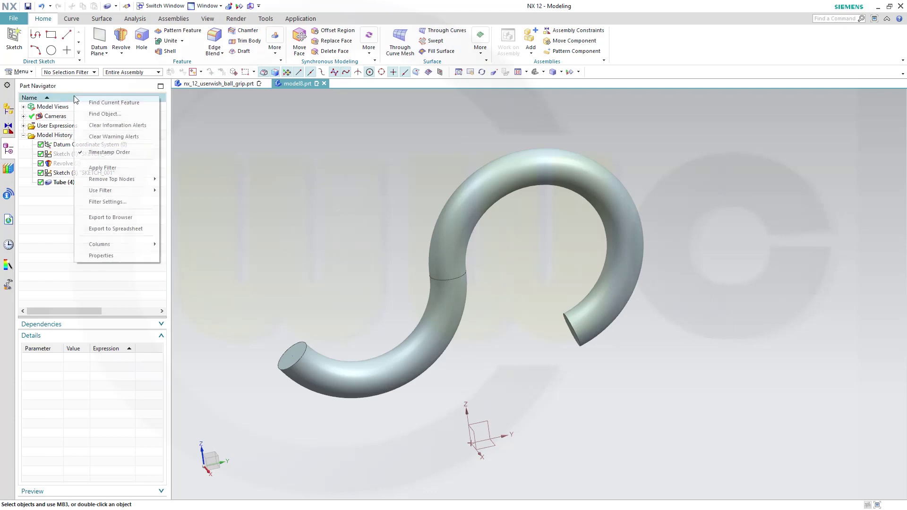
click(118, 151)
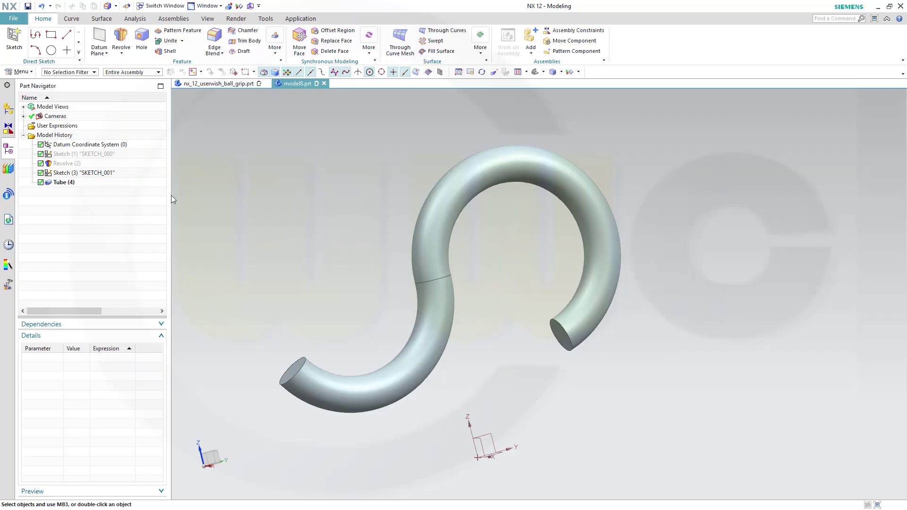
right_click(95, 164)
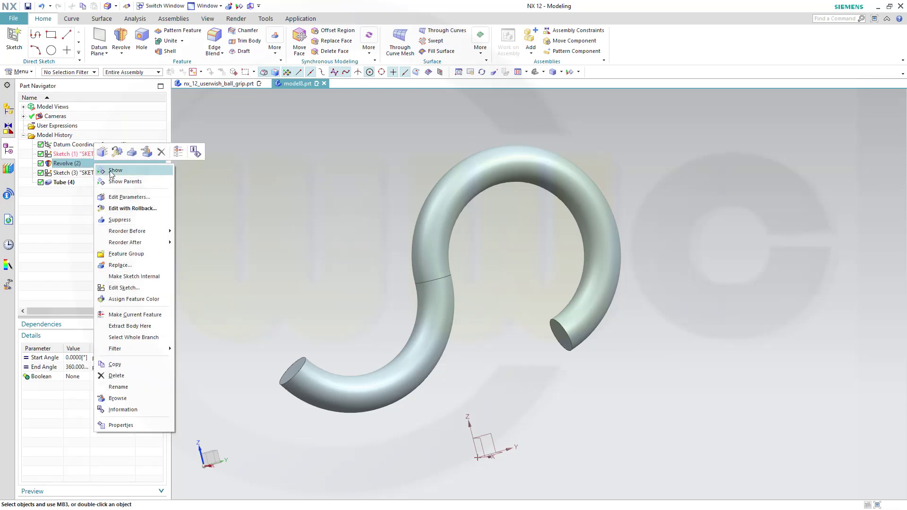
click(112, 172)
middle_drag(658, 350, 593, 263)
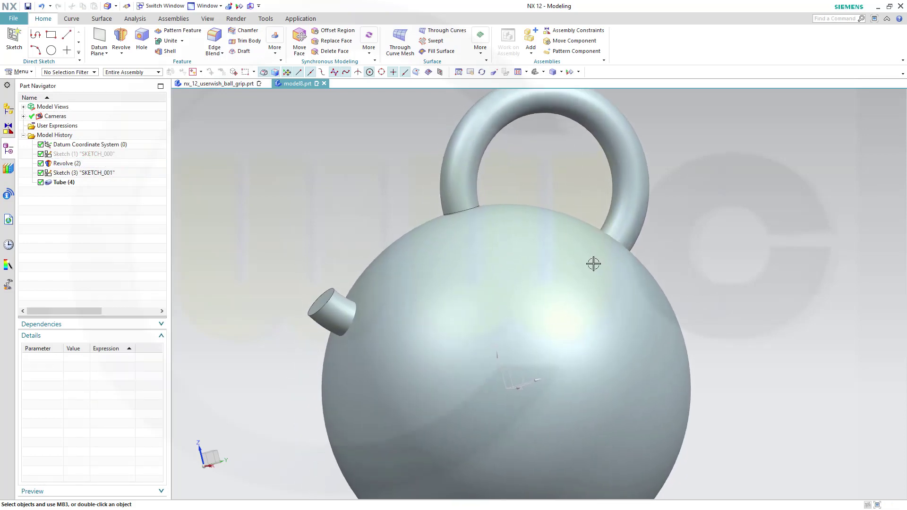
Shell all faces of the ball with 1 mm thickness in reversed direction.
click(166, 51)
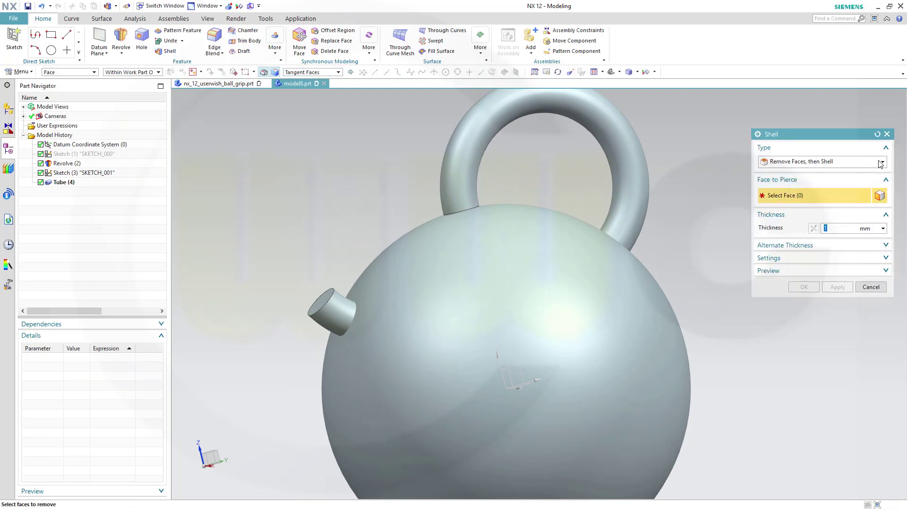
click(852, 163)
click(809, 182)
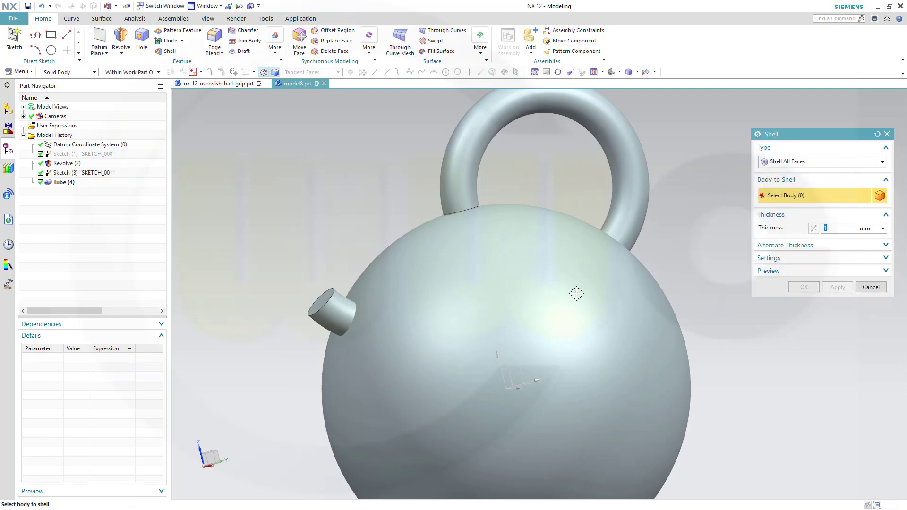
click(559, 304)
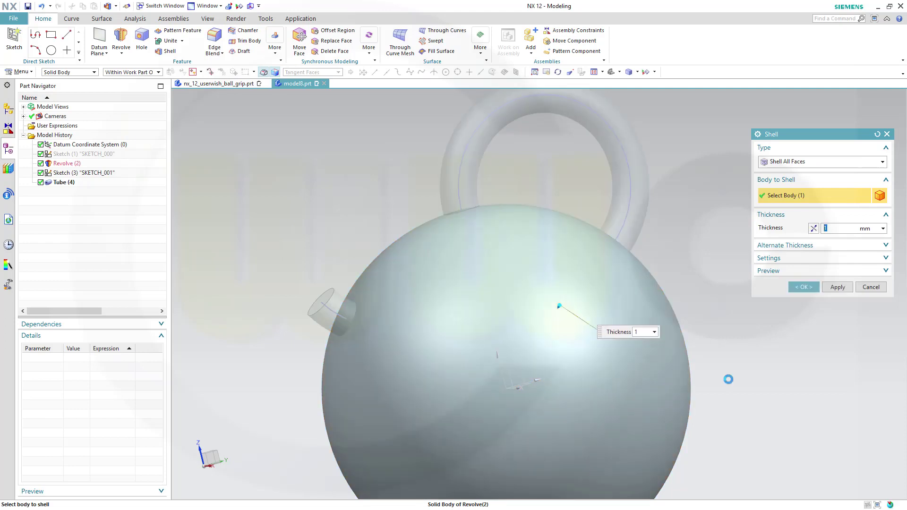
click(813, 228)
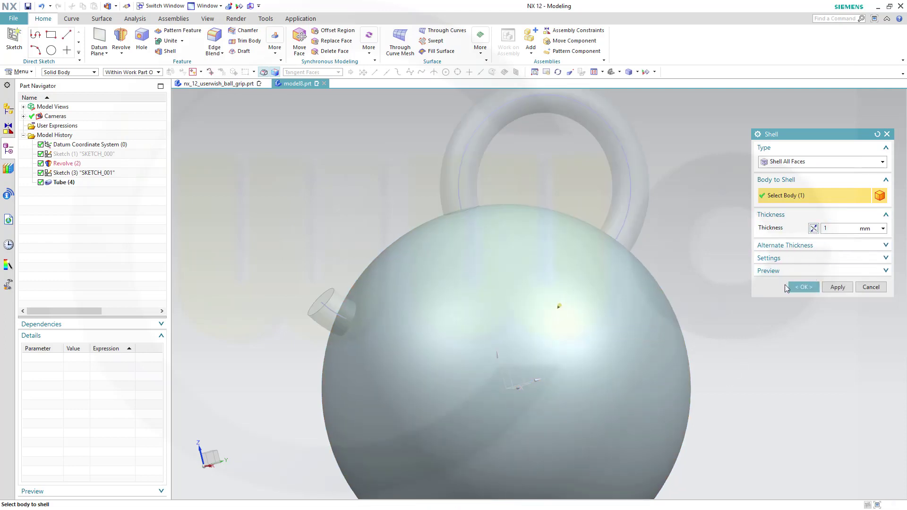
click(798, 289)
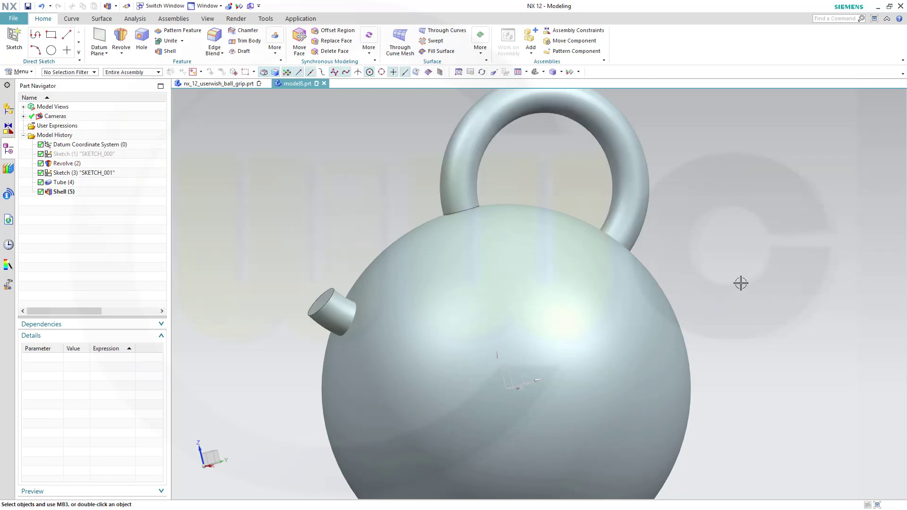
click(207, 19)
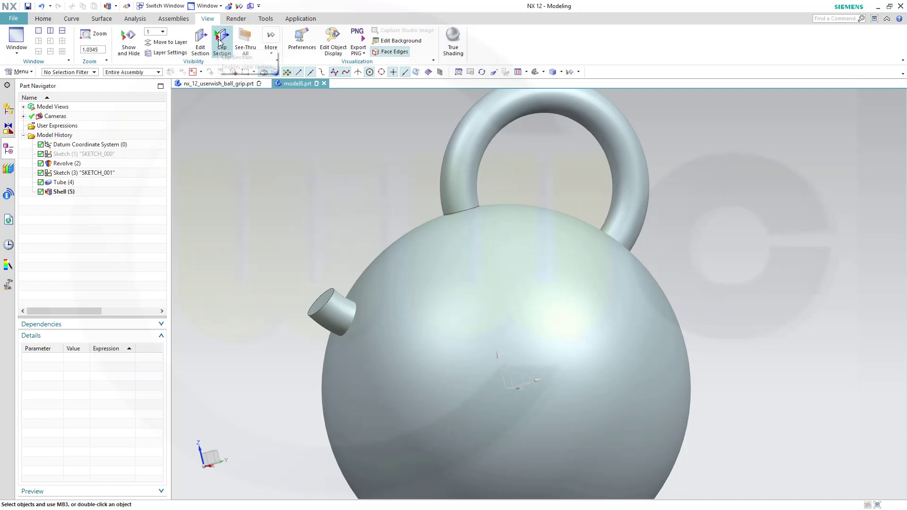
click(201, 48)
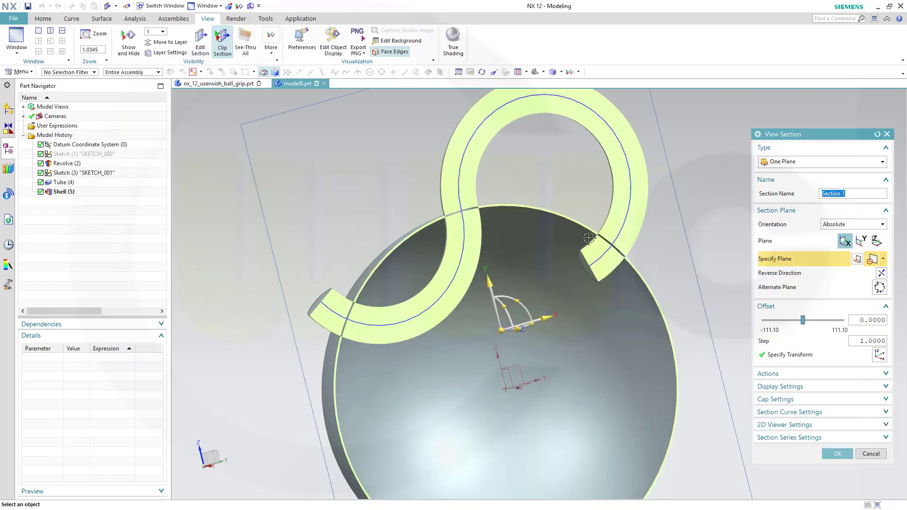
click(876, 458)
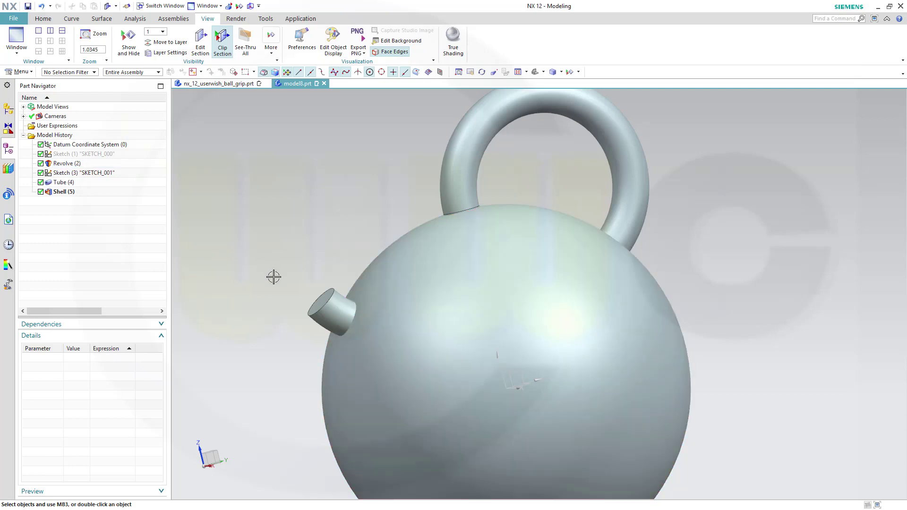
Intersect the ball (target) with the tube (tool), keeping both bodies.
click(43, 19)
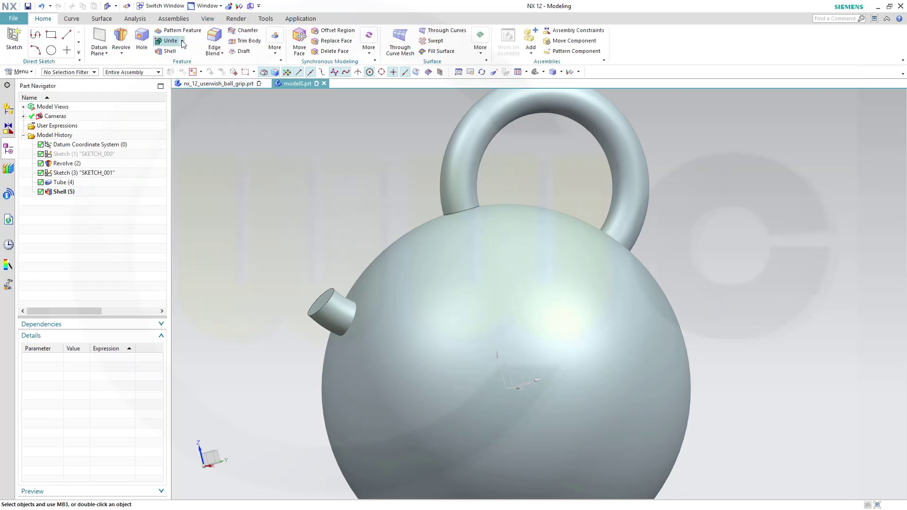
click(182, 41)
click(174, 74)
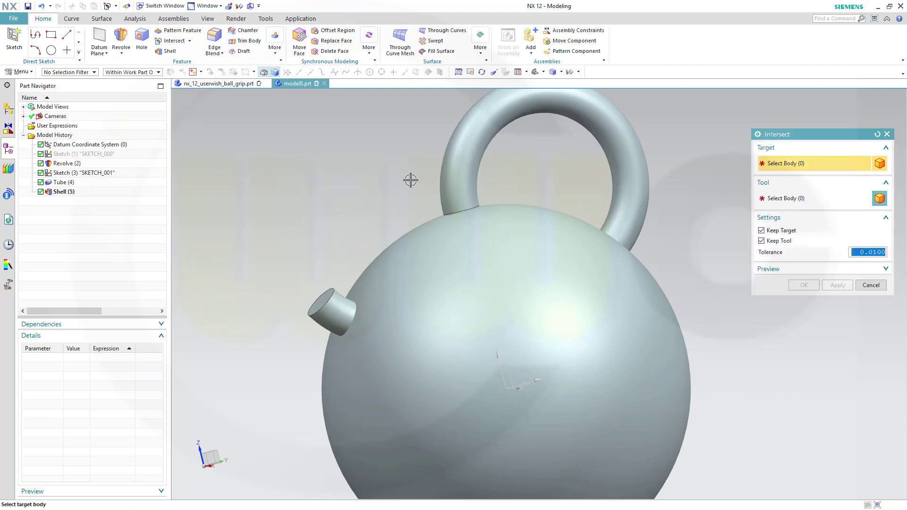
click(490, 264)
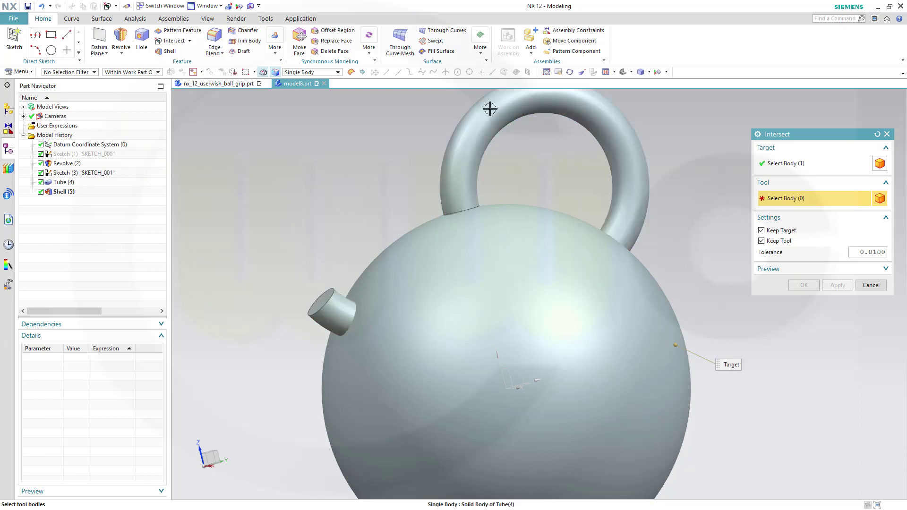
click(491, 104)
click(802, 285)
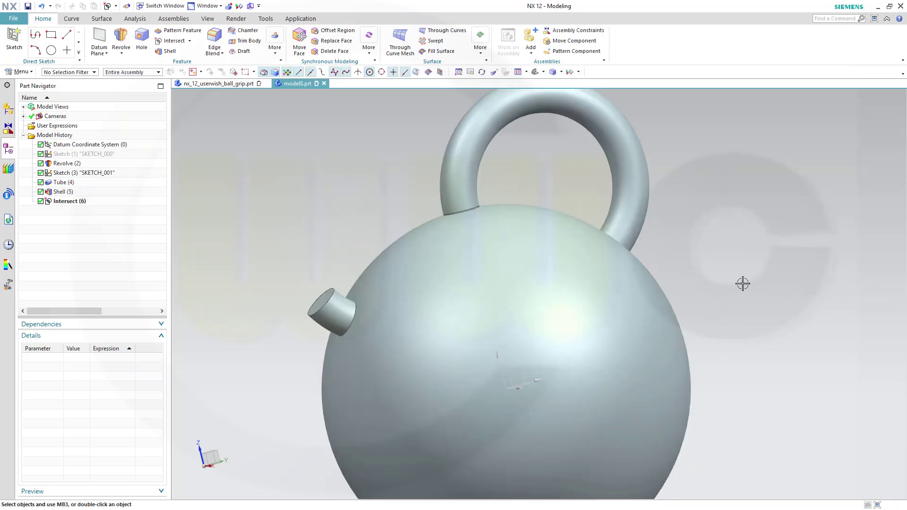
Hide the Revolve (2) ball and the Tube (4) body.
right_click(80, 165)
click(97, 173)
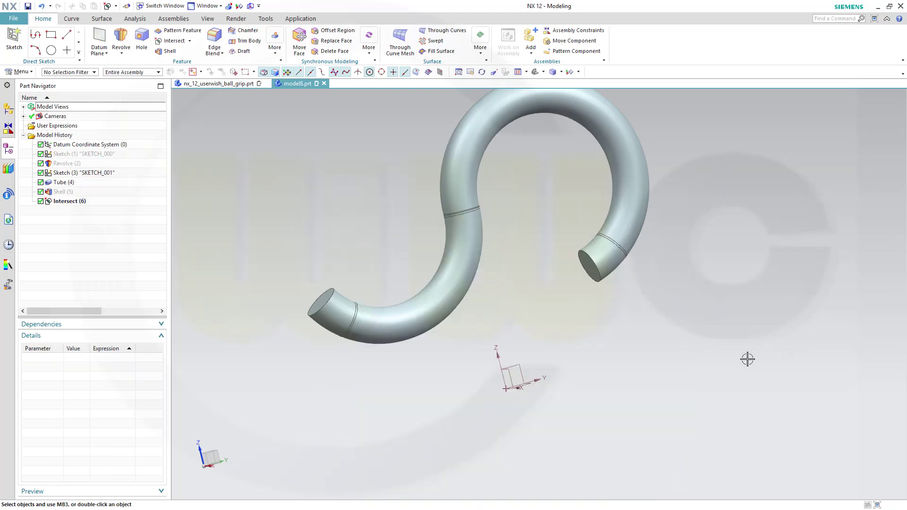
right_click(77, 183)
click(96, 188)
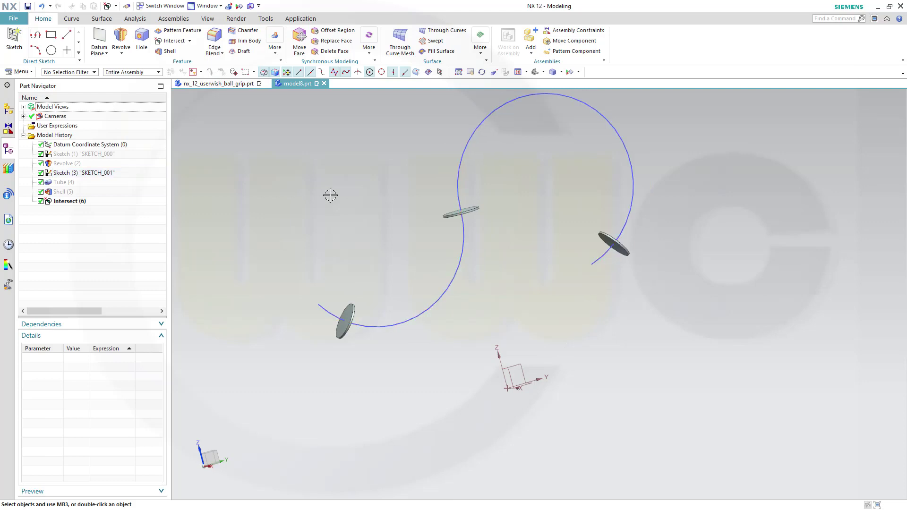
Extract the lower-left and right end disc faces as Extracted Face (7) and (8).
click(274, 47)
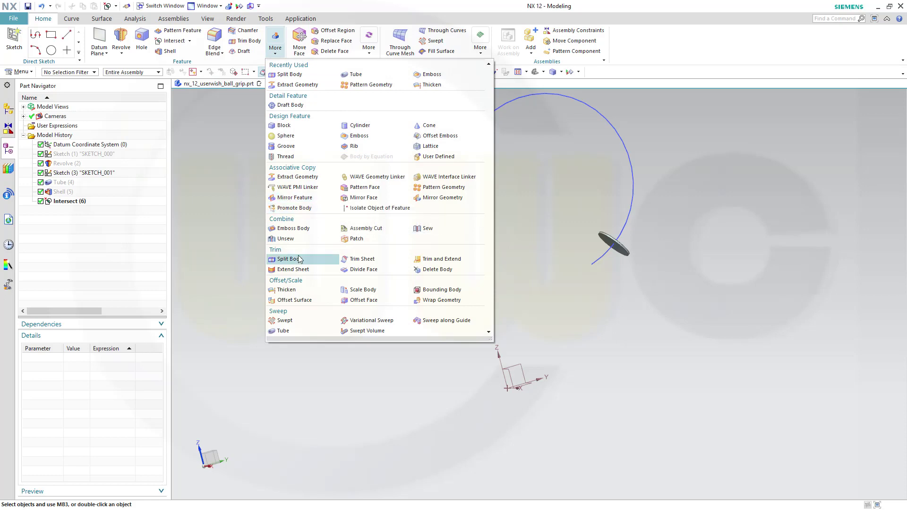
click(312, 178)
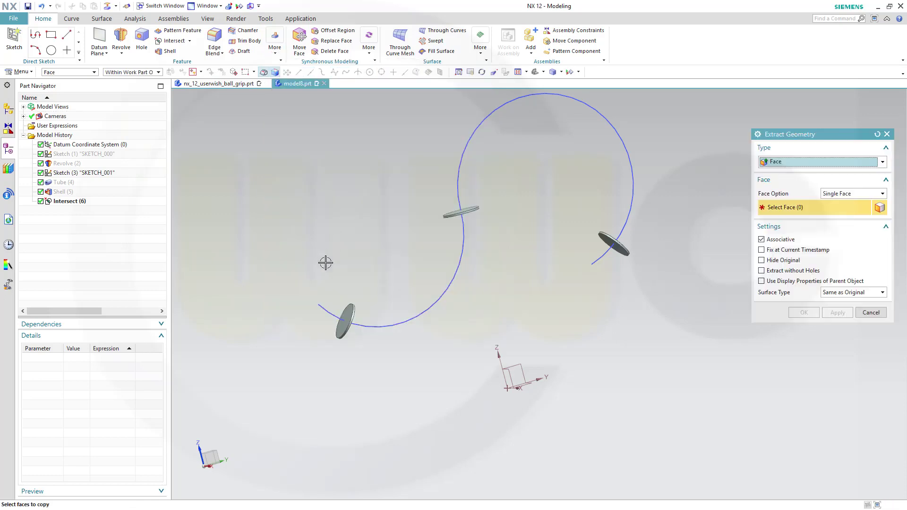
click(340, 325)
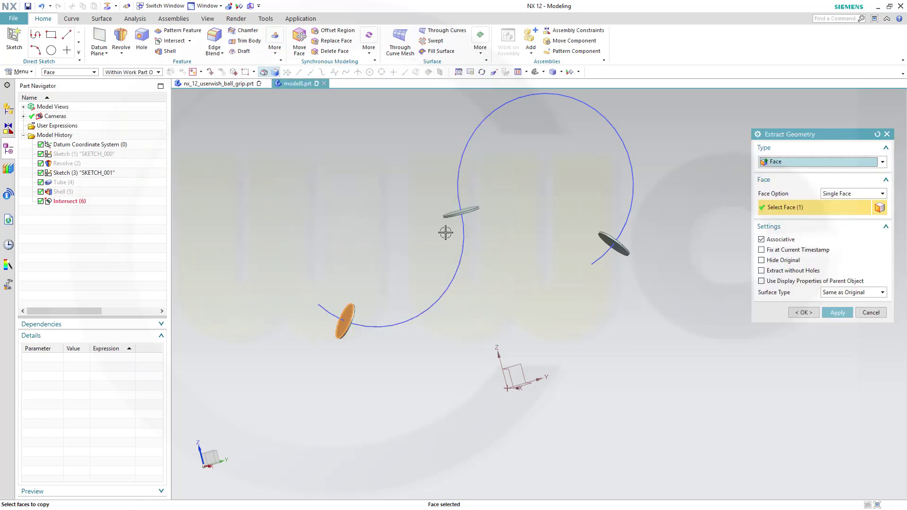
click(839, 314)
middle_drag(632, 283, 617, 268)
click(617, 267)
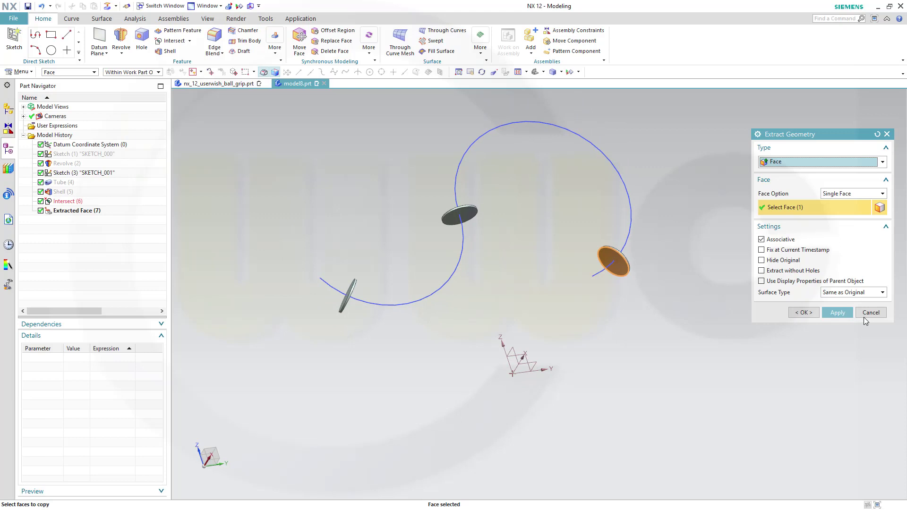
click(804, 313)
middle_drag(340, 221, 294, 234)
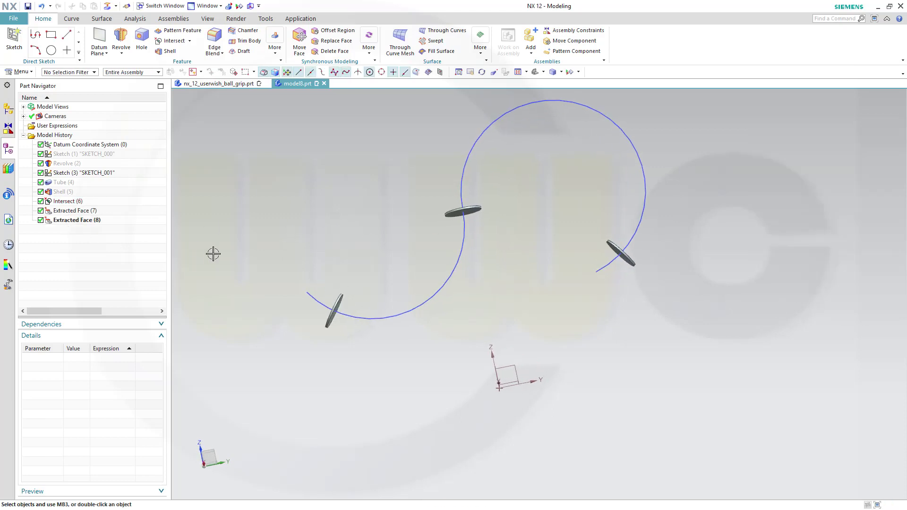
Hide the Intersect (6) discs and show Tube (4) again.
right_click(98, 203)
click(187, 207)
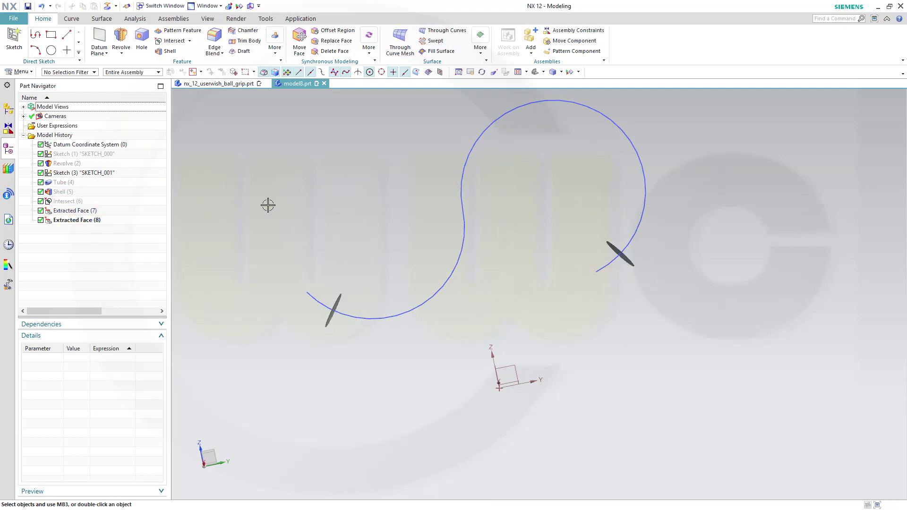
click(90, 186)
right_click(90, 185)
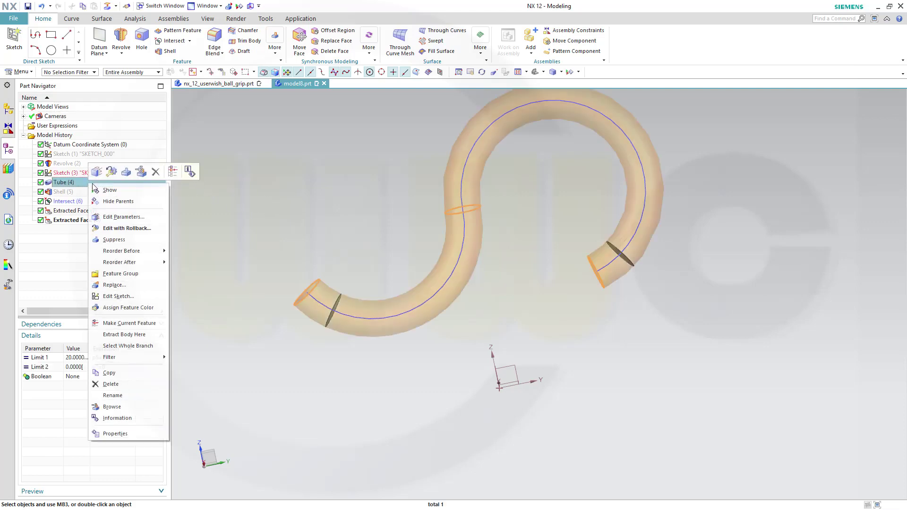
click(269, 206)
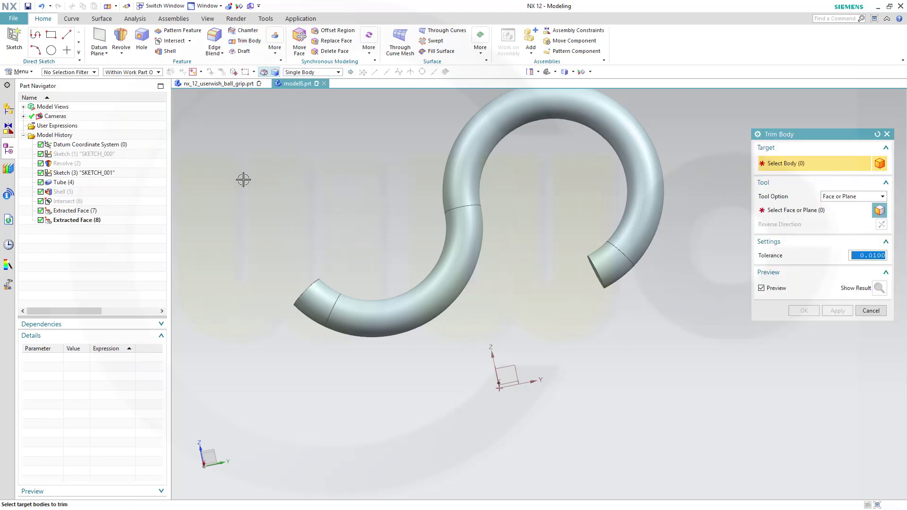
Trim the tube at Extracted Face (7), then at Extracted Face (8).
click(361, 306)
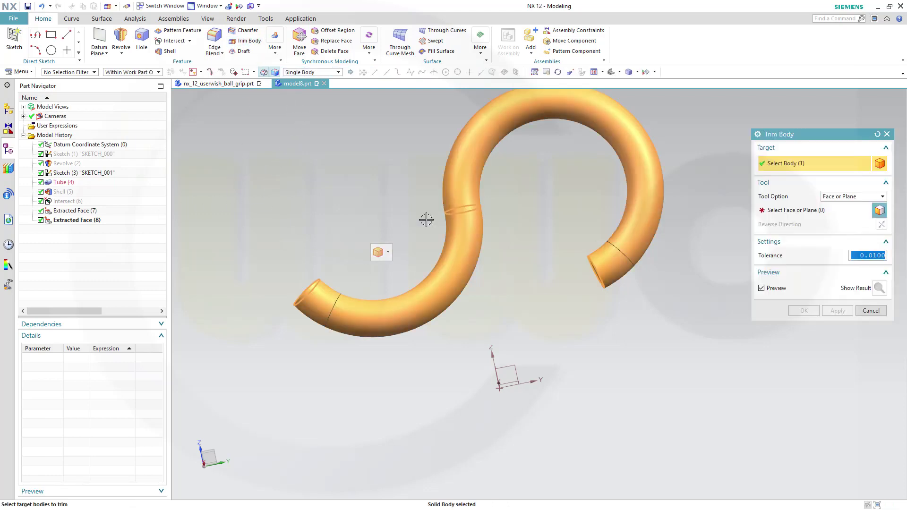
click(769, 213)
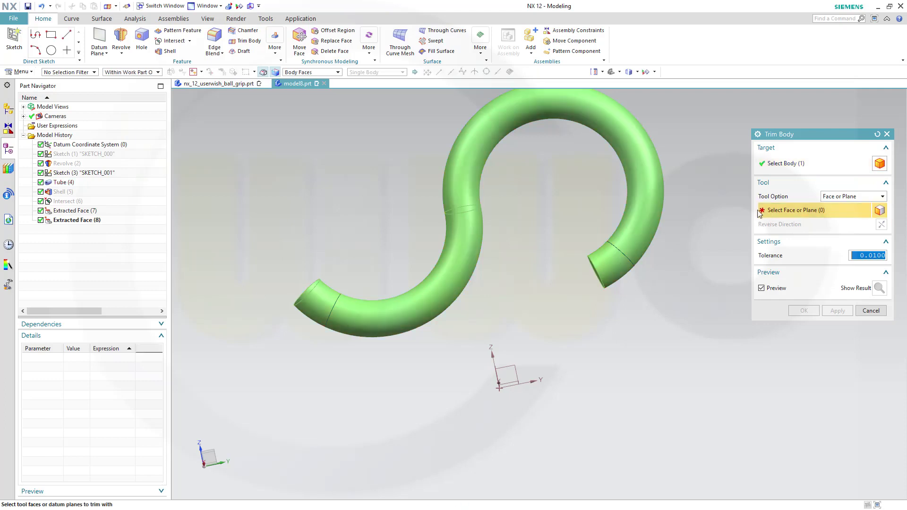
click(77, 213)
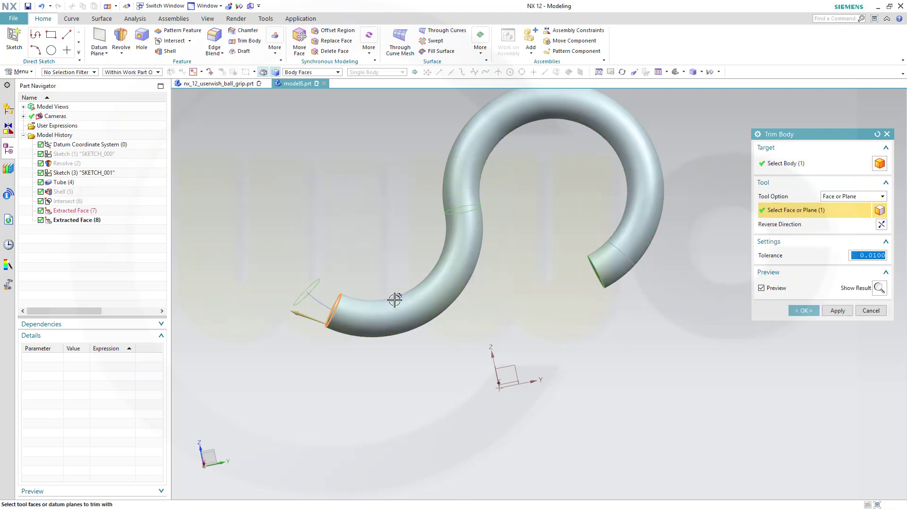
click(837, 310)
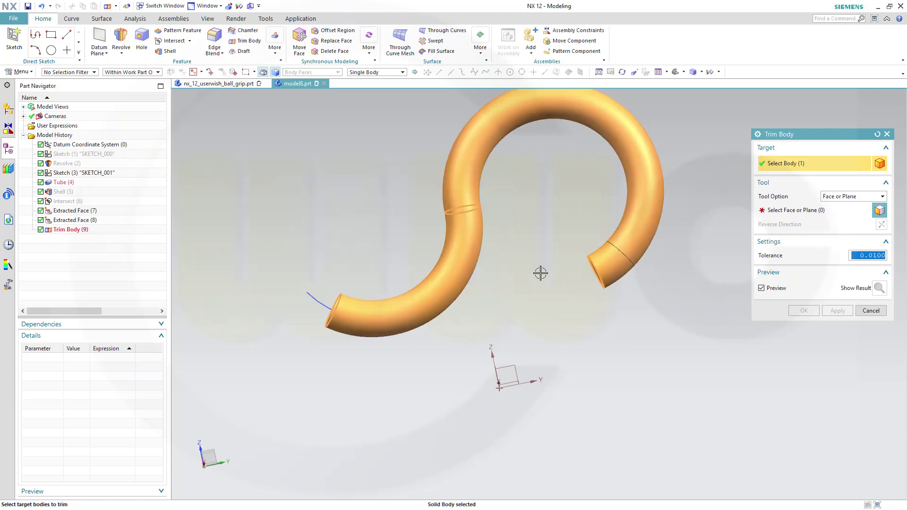
click(784, 210)
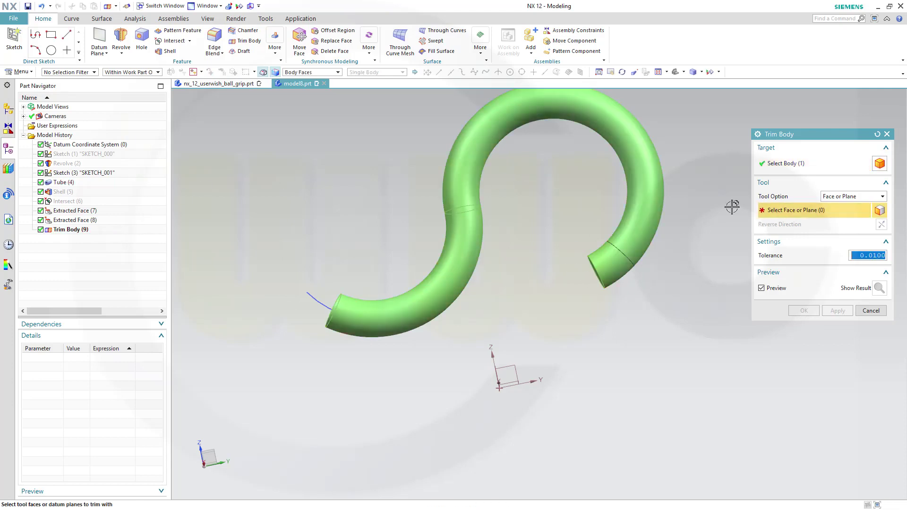
click(93, 224)
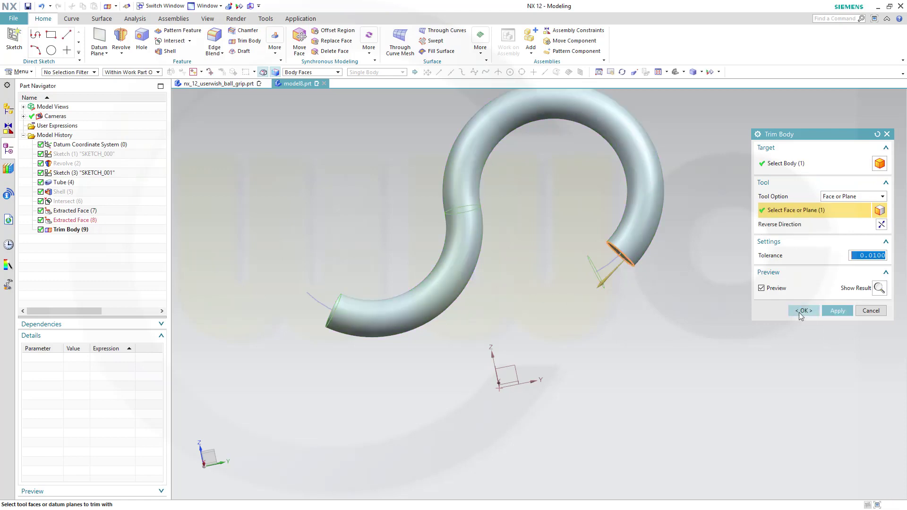
click(803, 310)
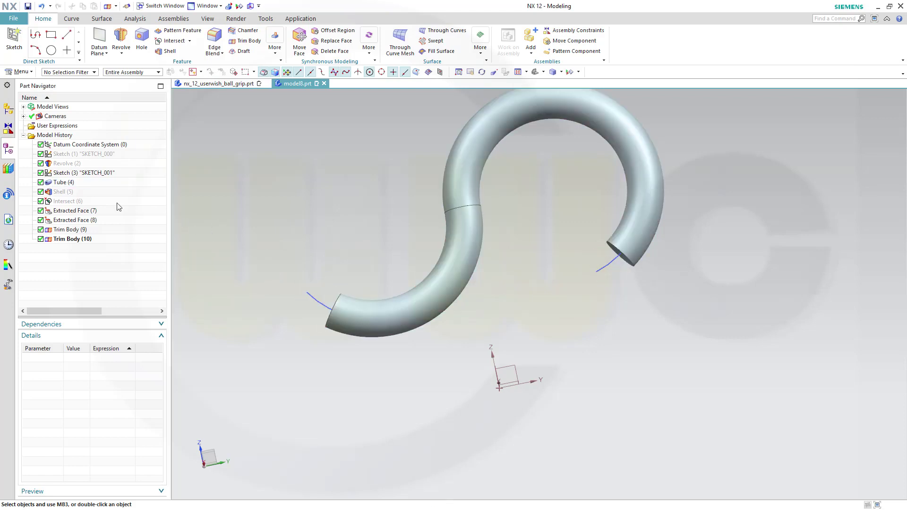
Show the Shell (5) ball again and apply a cut-away section view.
right_click(67, 194)
click(90, 200)
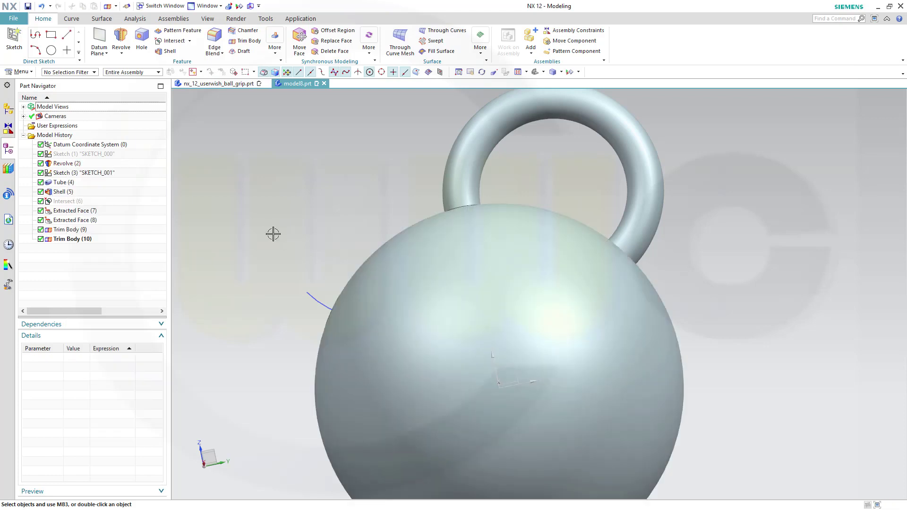
click(211, 19)
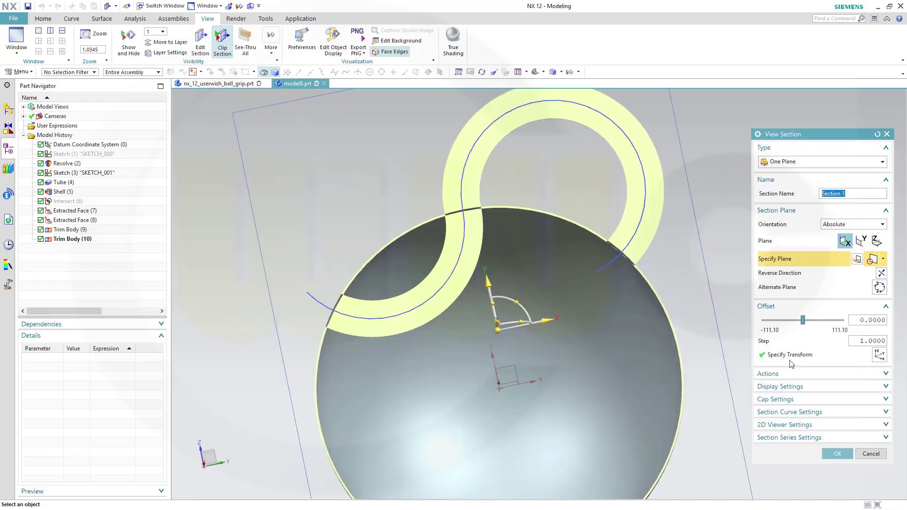
click(837, 454)
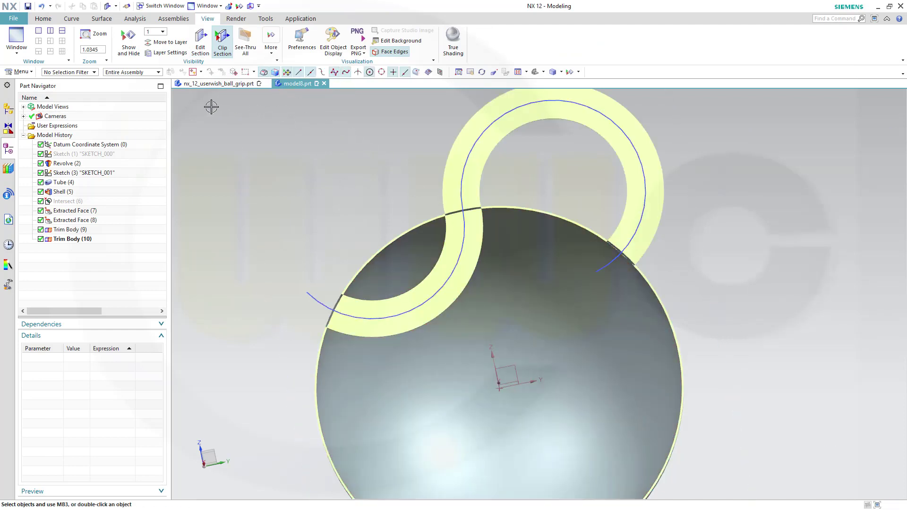
Subtract the trimmed tube from the hollow ball, keeping the tube body.
click(43, 19)
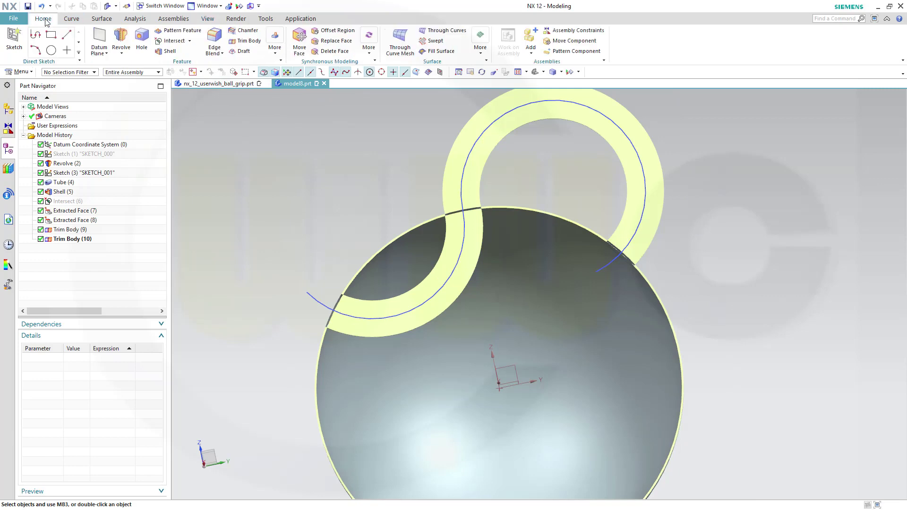
click(190, 41)
click(174, 64)
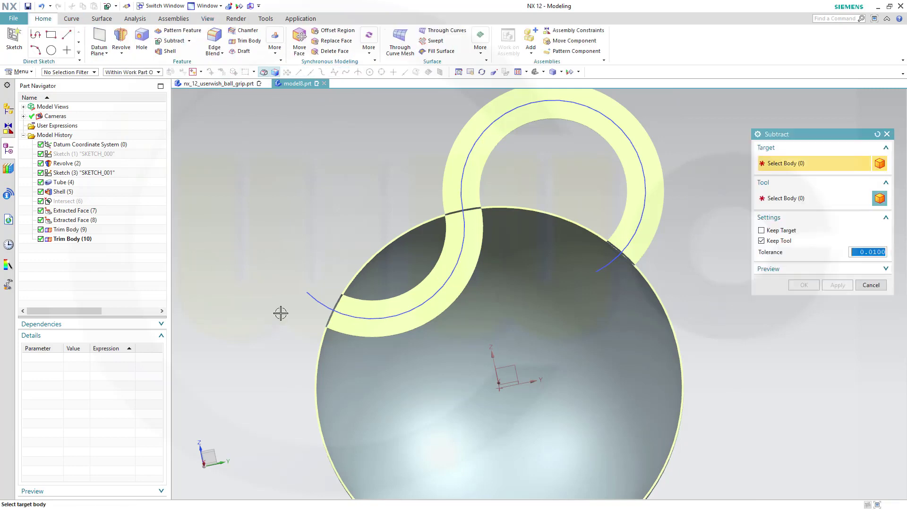
click(405, 382)
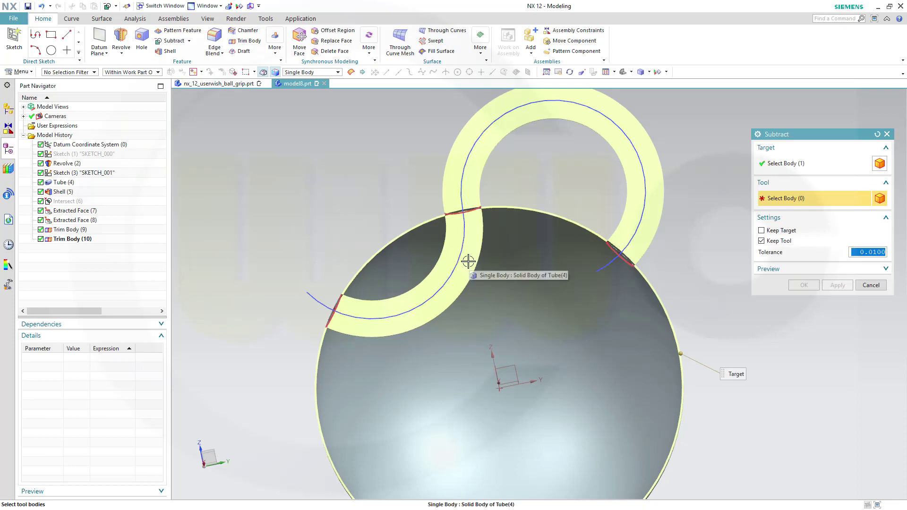
click(469, 262)
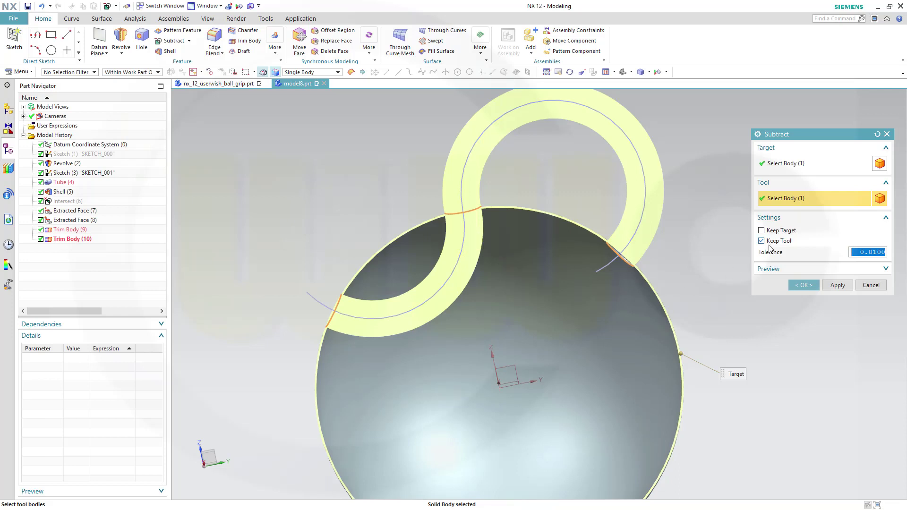
click(804, 285)
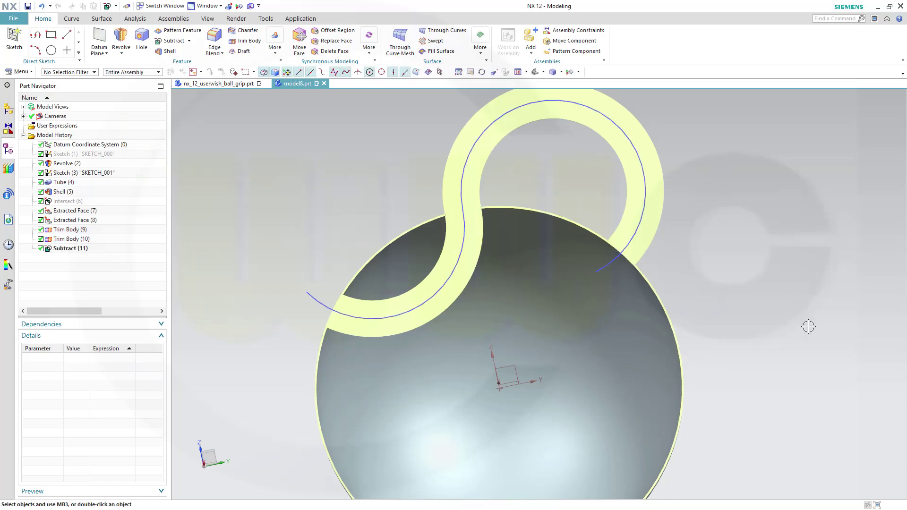
Hide Extracted Face (7) and (8), leaving the ball and Tube (4) visible.
middle_drag(256, 221, 284, 243)
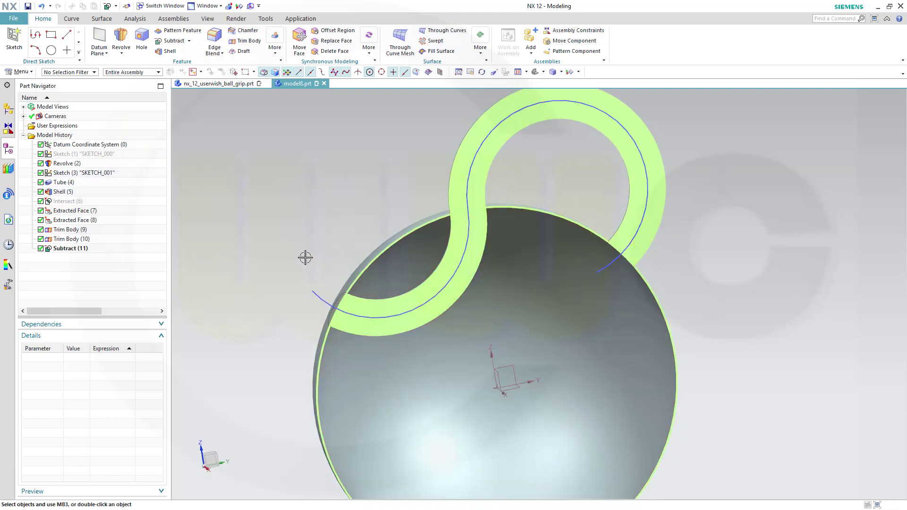
middle_drag(305, 257, 313, 254)
right_click(94, 212)
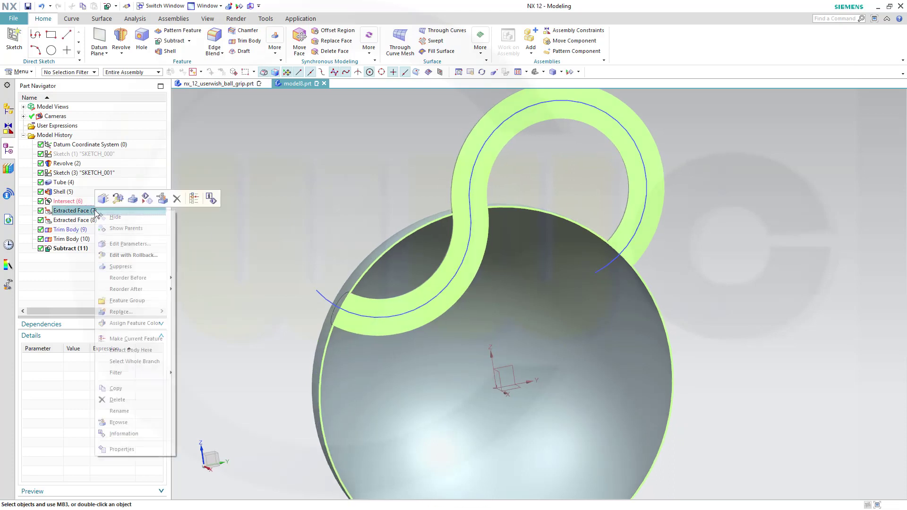
click(106, 218)
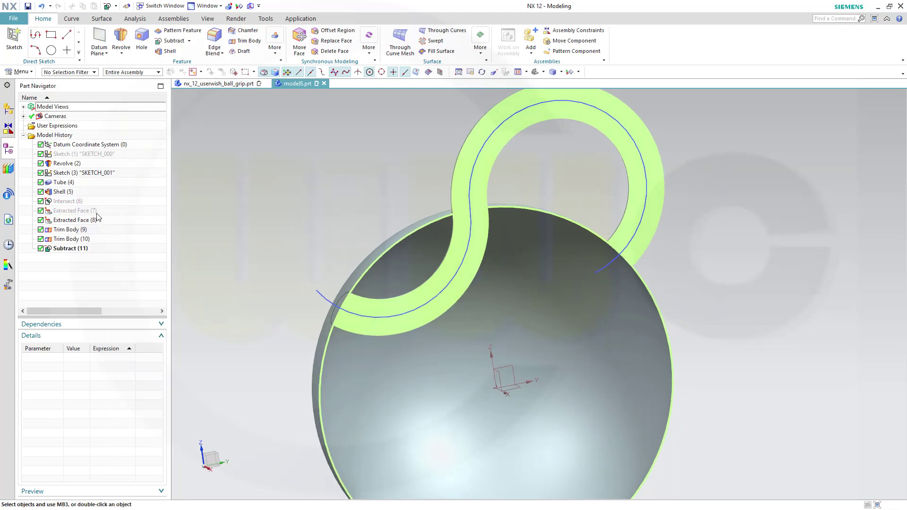
right_click(101, 224)
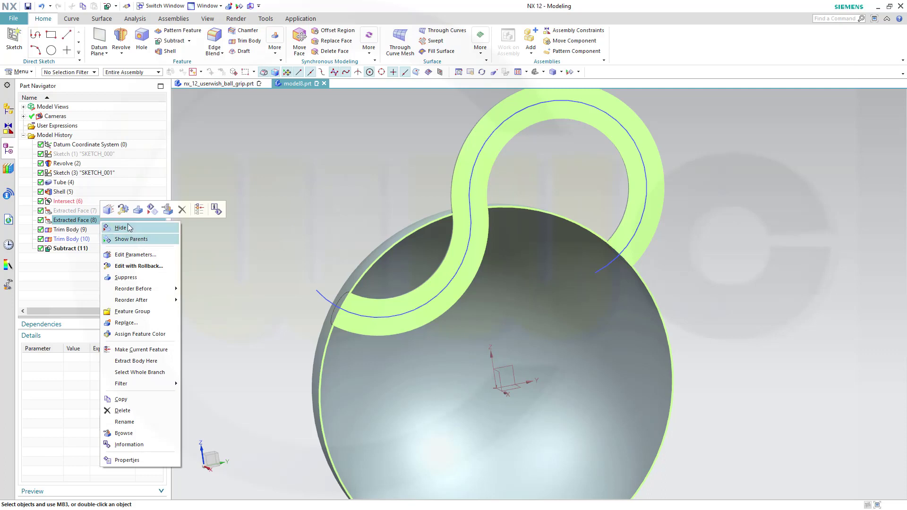
click(124, 229)
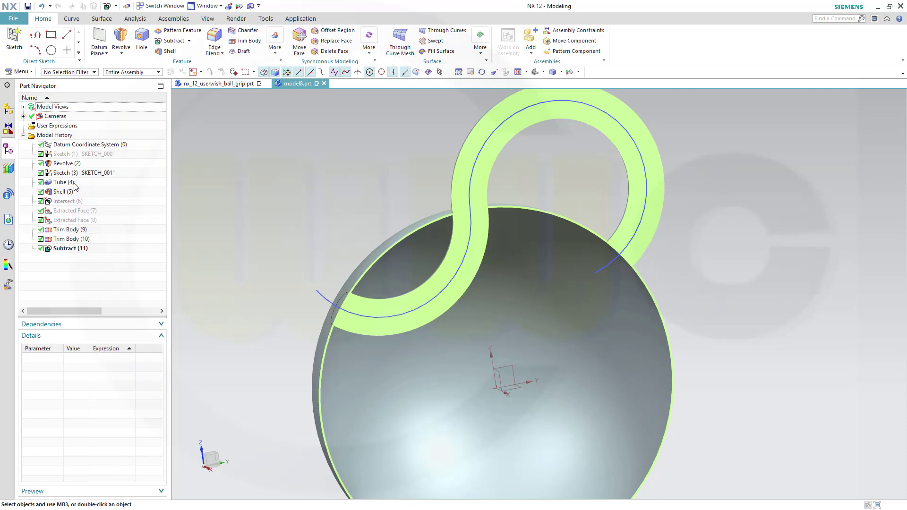
right_click(74, 187)
click(103, 191)
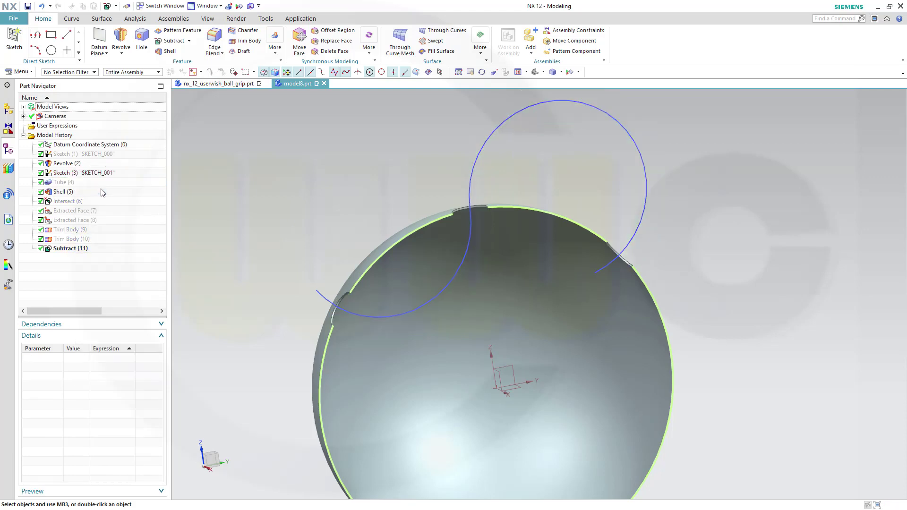
right_click(84, 186)
click(103, 193)
middle_drag(236, 209, 255, 204)
Shell the tube with Remove Faces, opening both end faces, 1 mm thick.
click(171, 52)
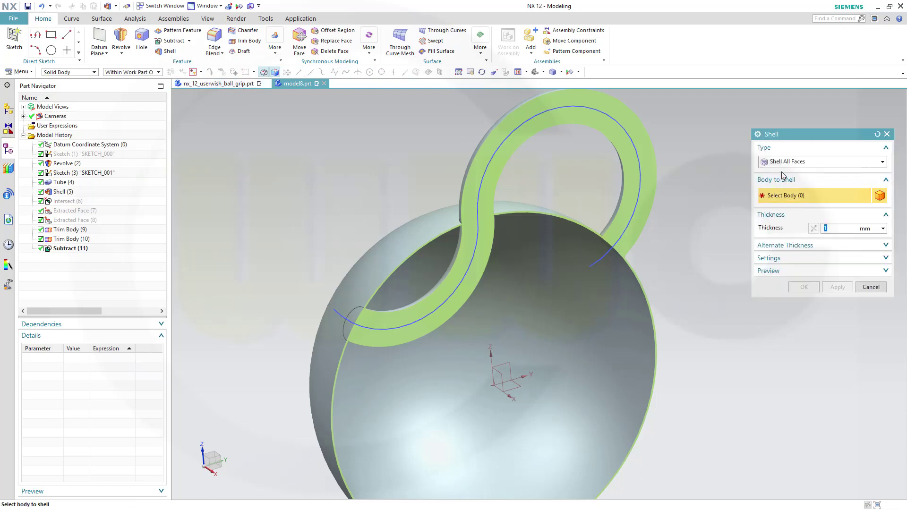
click(882, 162)
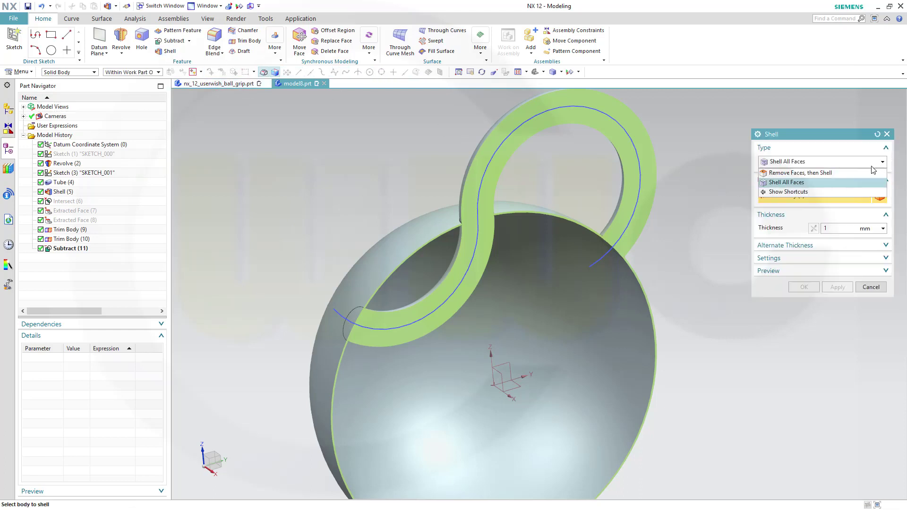
click(803, 172)
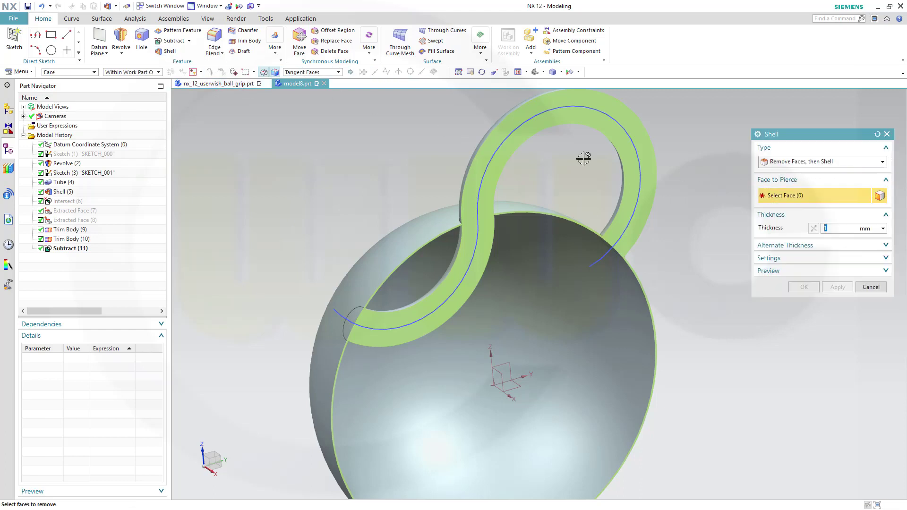
click(351, 327)
middle_drag(463, 318, 537, 318)
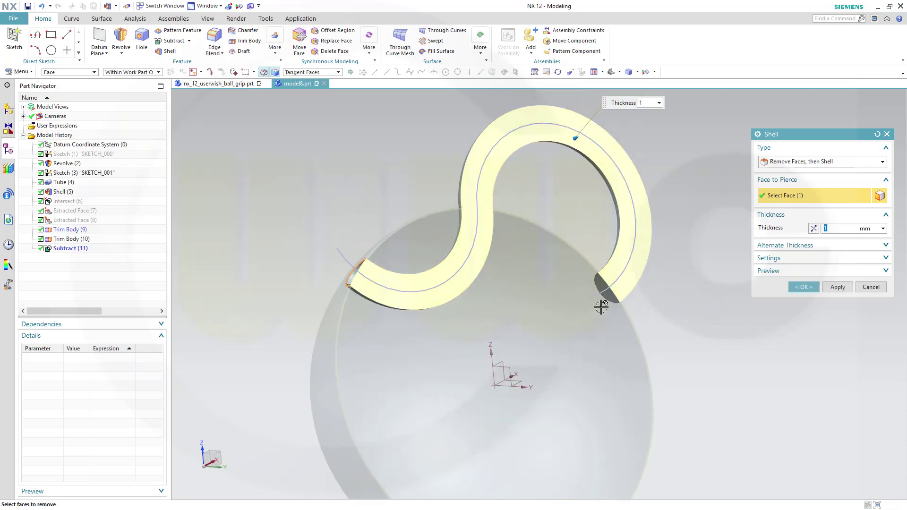
click(607, 293)
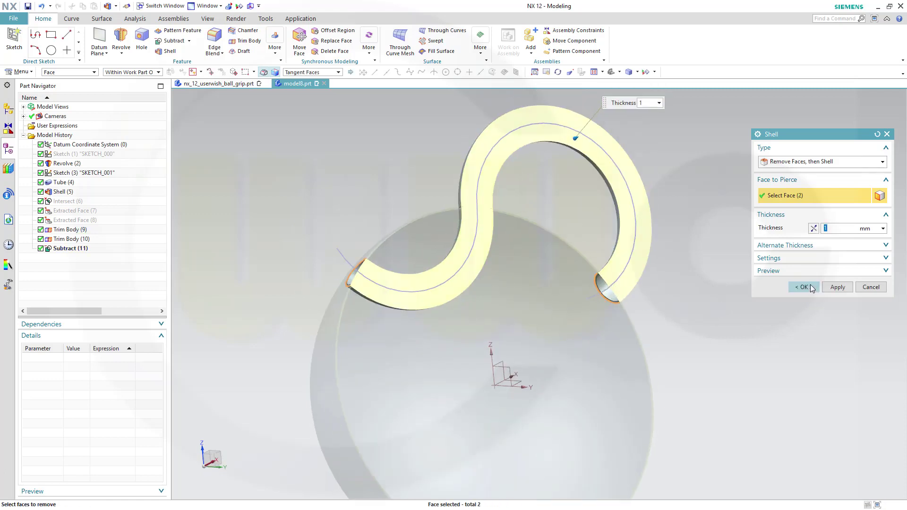
click(804, 286)
middle_drag(706, 330, 678, 322)
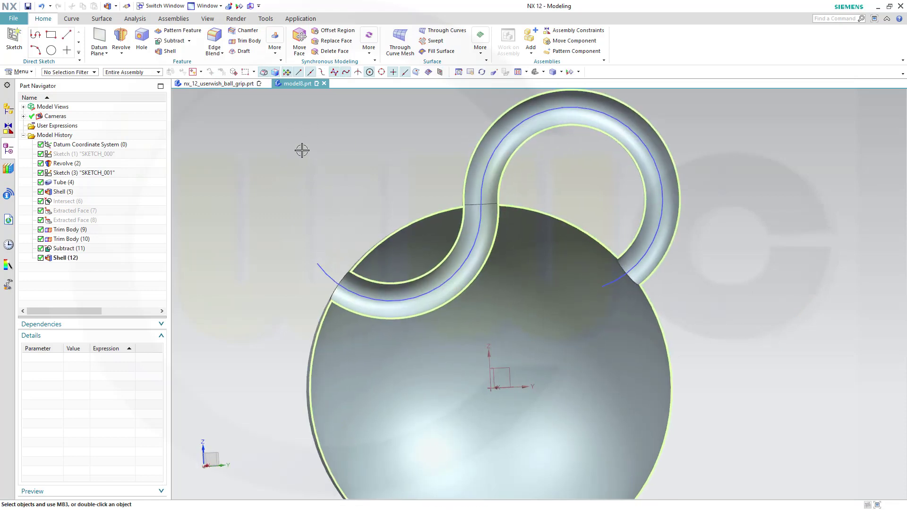
Unite the shelled ball as target with the hollow tube as tool.
click(190, 41)
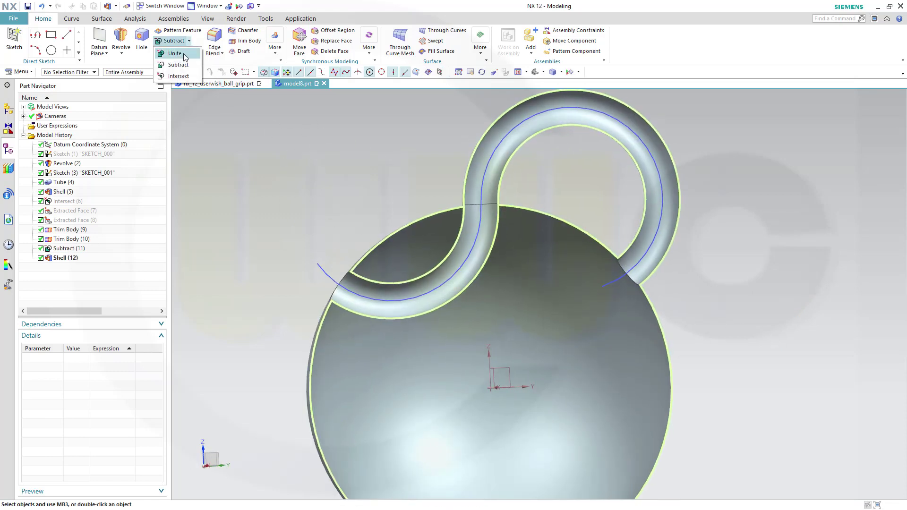
click(174, 53)
click(411, 361)
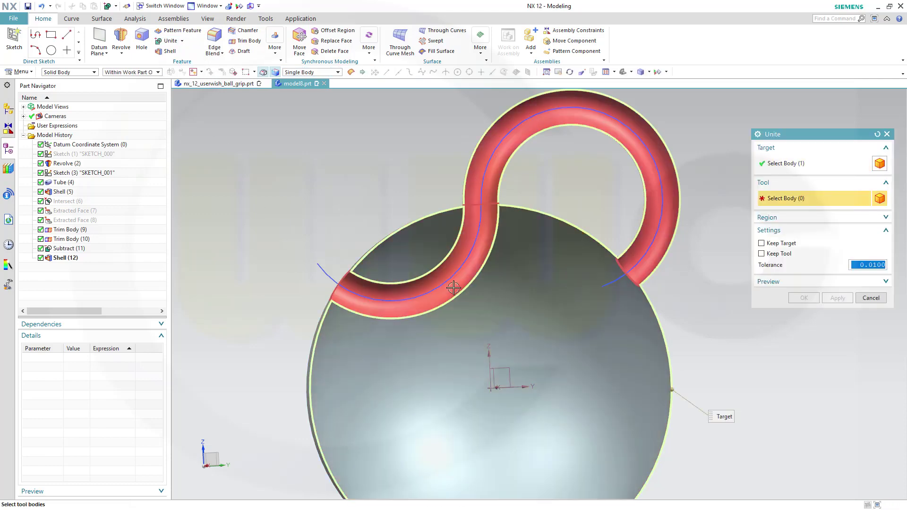
click(468, 283)
click(803, 298)
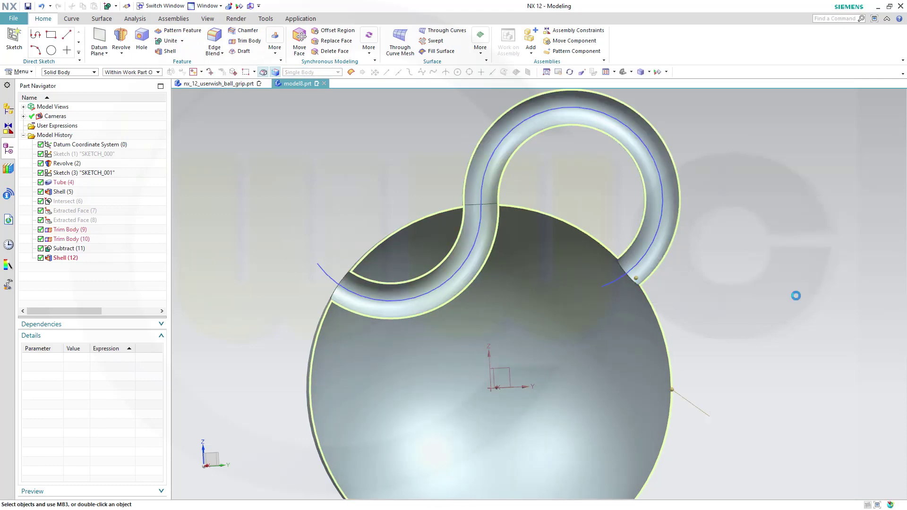
Rotate the joined part and select the shelled tube to check its thickness.
mouse_move(729, 260)
middle_down()
mouse_move(735, 248)
mouse_move(725, 247)
middle_up()
click(215, 52)
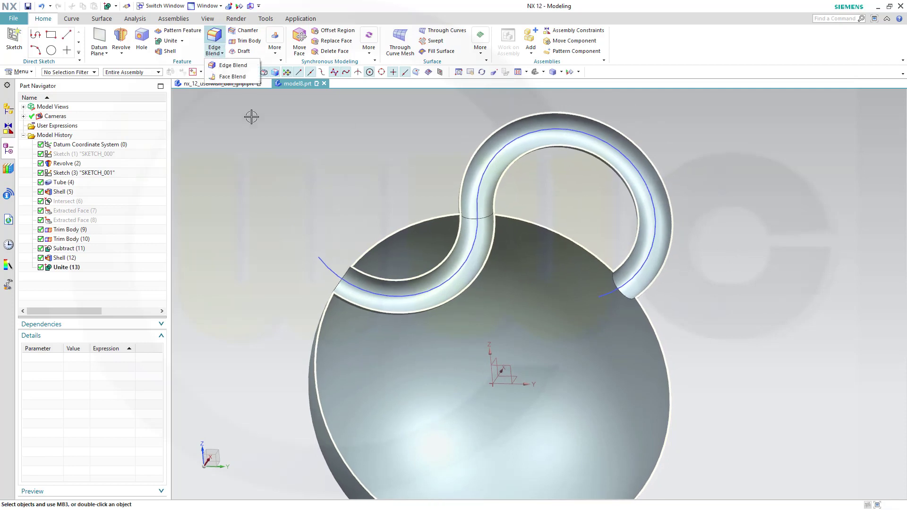
click(335, 284)
click(336, 284)
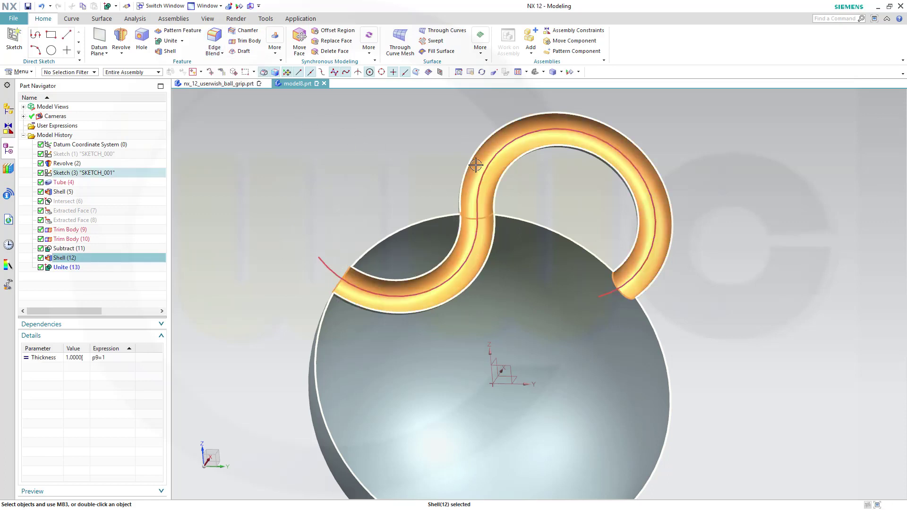
key(Escape)
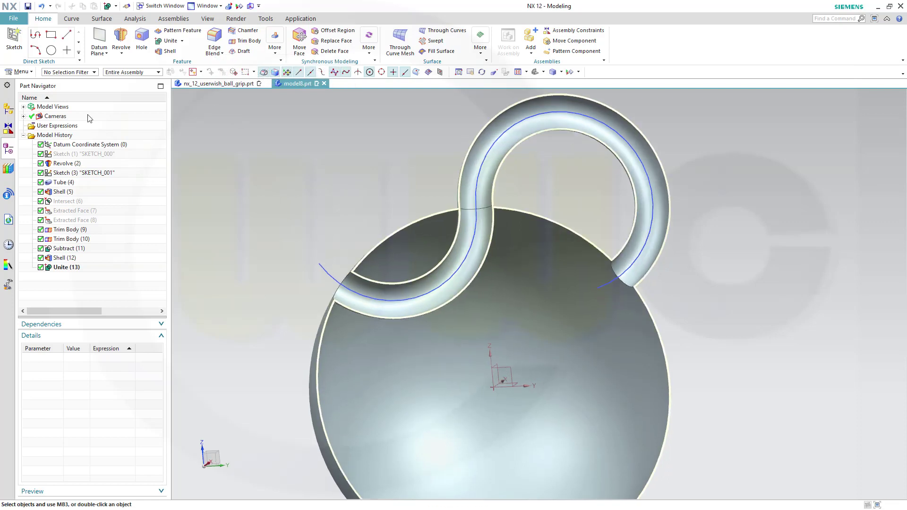
right_click(78, 98)
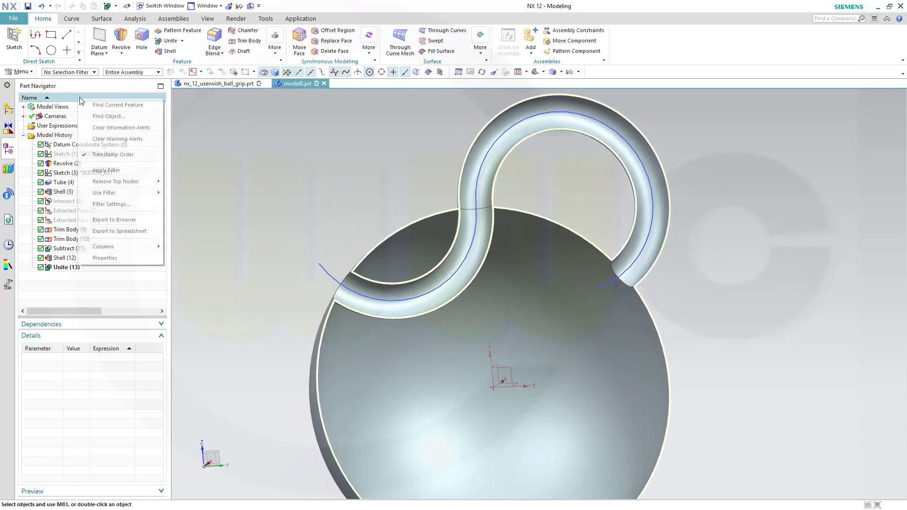
click(117, 155)
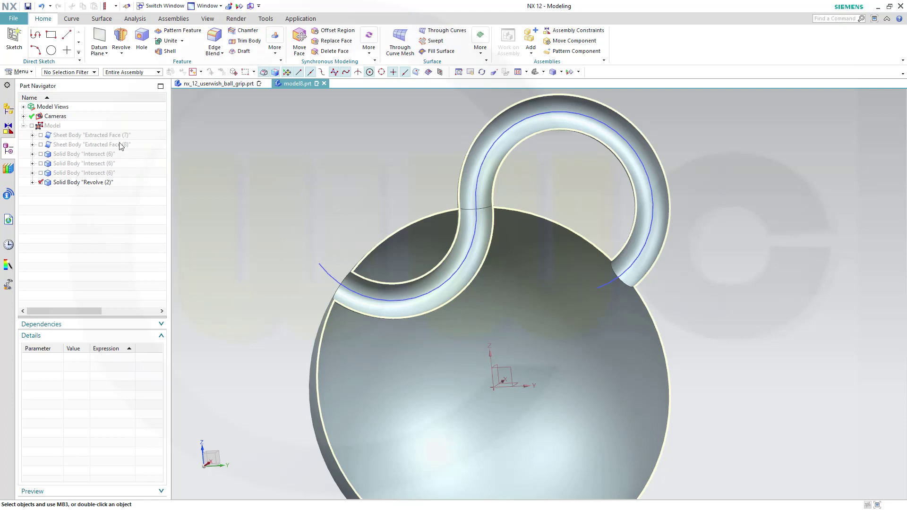
right_click(62, 98)
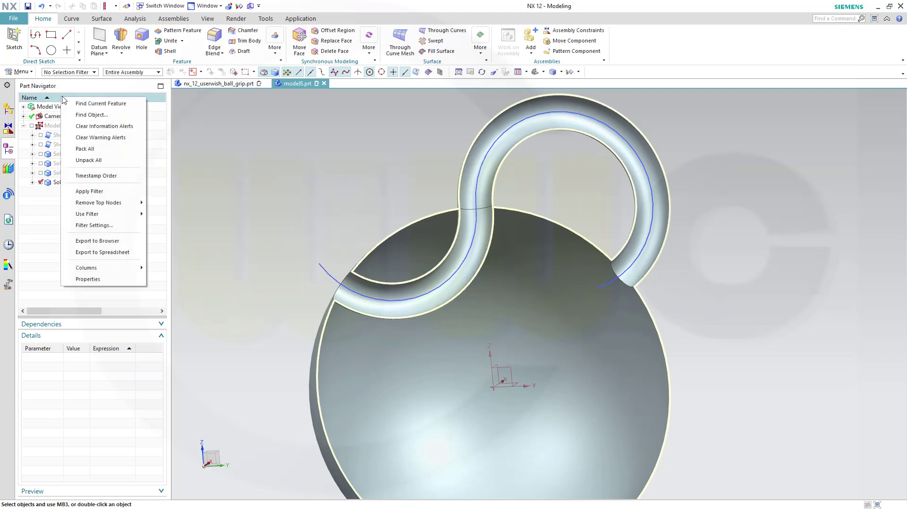
click(117, 177)
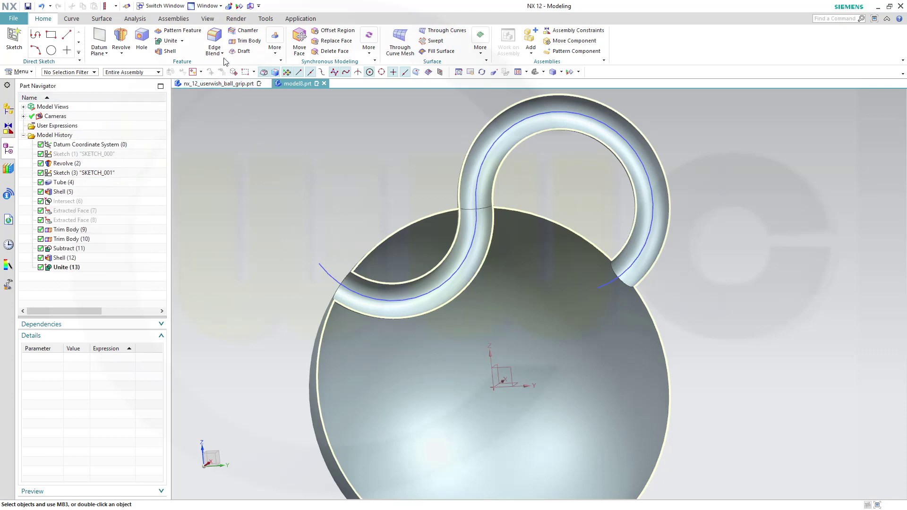
Blend the left and right tube-to-ball junction edges with a 1 mm radius.
click(214, 41)
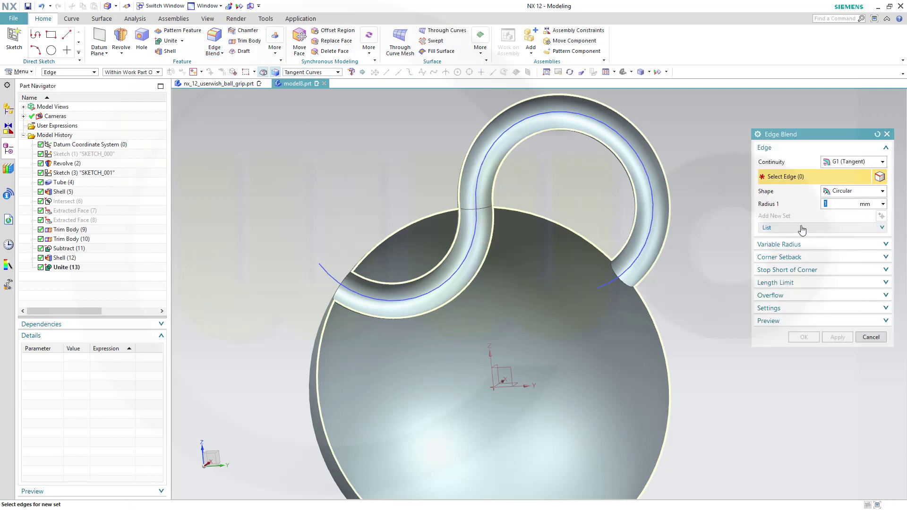
scroll(394, 329, up, 1)
scroll(255, 285, up, 1)
scroll(286, 269, up, 1)
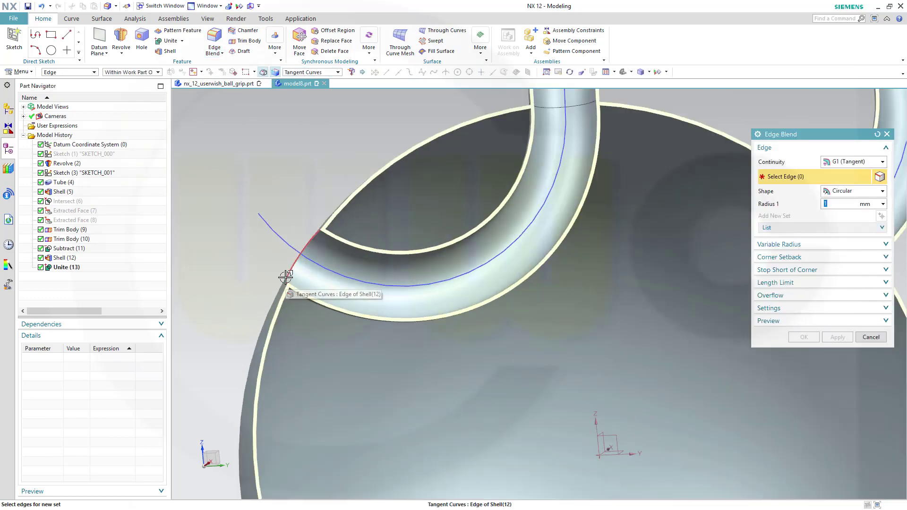
click(288, 272)
scroll(524, 240, down, 3)
scroll(651, 241, up, 4)
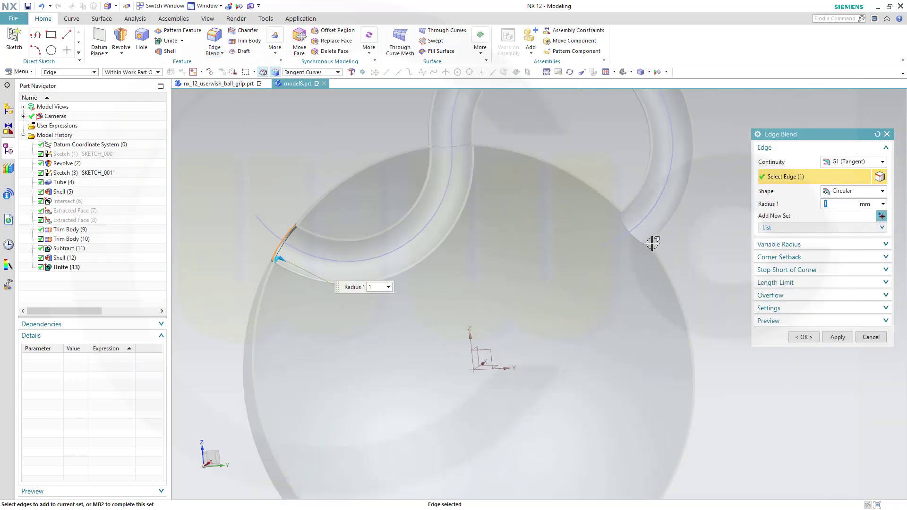
click(628, 242)
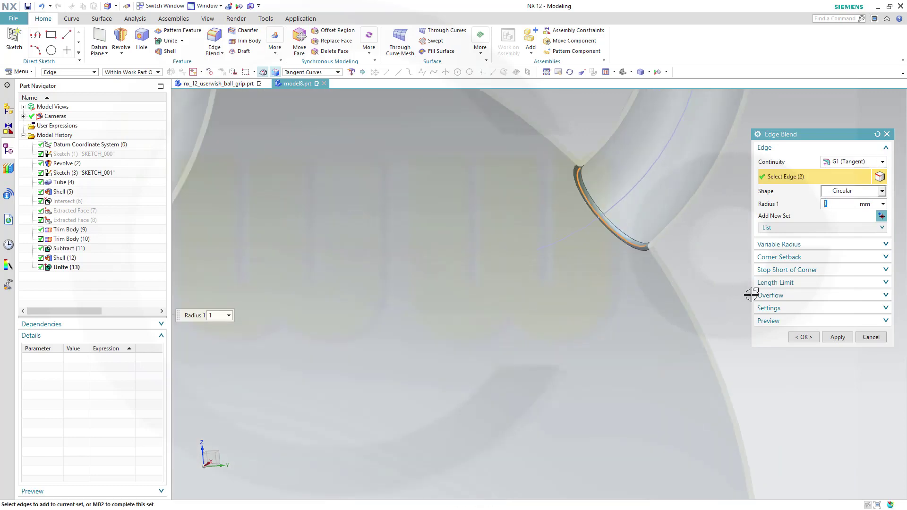
click(803, 337)
scroll(511, 269, down, 3)
scroll(332, 216, down, 2)
middle_drag(293, 210, 310, 197)
scroll(333, 180, up, 2)
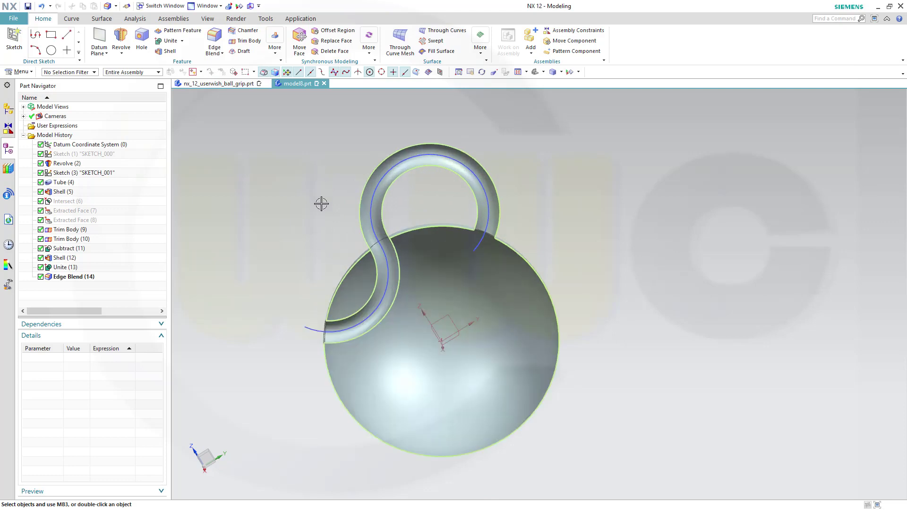